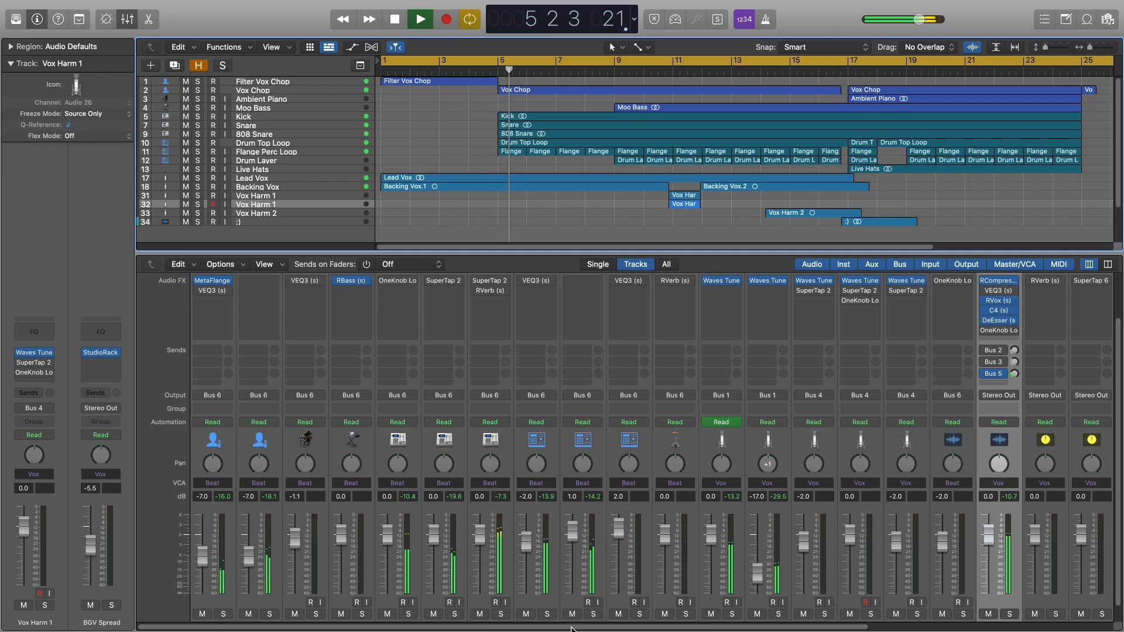
Show the mixer's vocal aux channels, including Vox RVerb and TapChorus, and stop playback.
left_click_drag(573, 630, 643, 629)
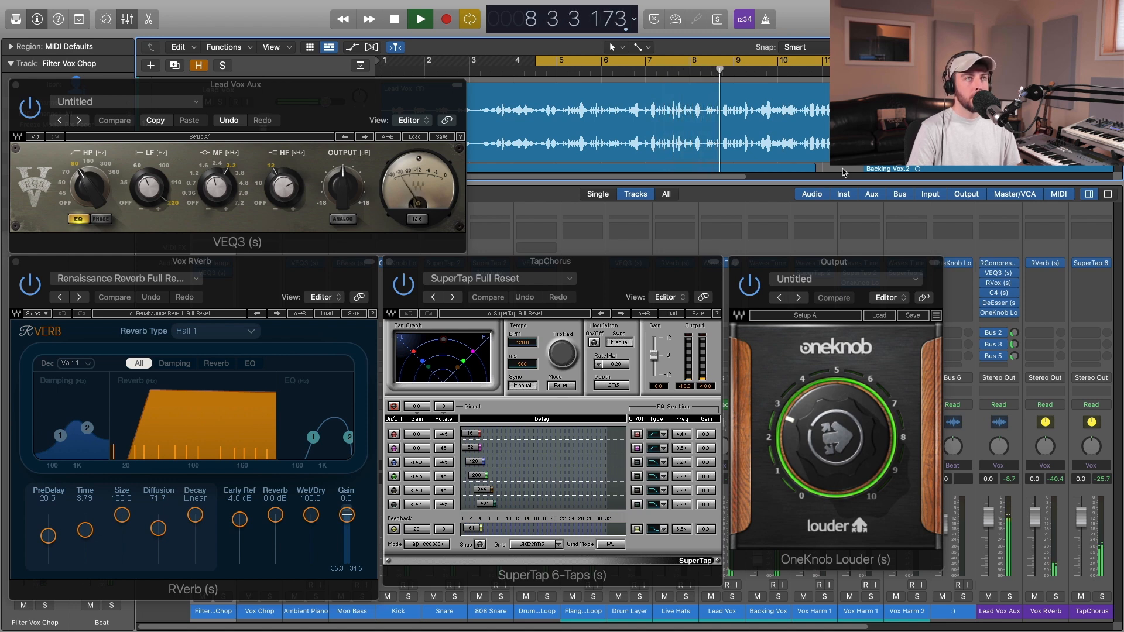
left_click_drag(838, 629, 861, 631)
key("space")
Examine the SuperTap, VEQ3, RVerb and OneKnob Louder plug-ins one by one, including RVerb's list of reverb types.
left_click(621, 271)
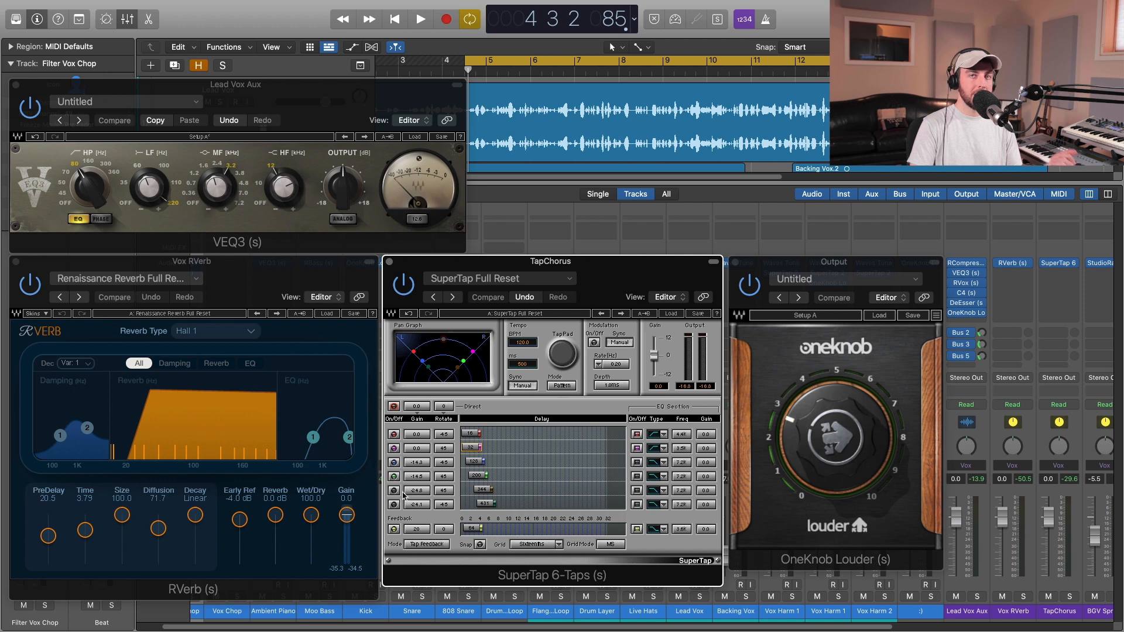
left_click(322, 108)
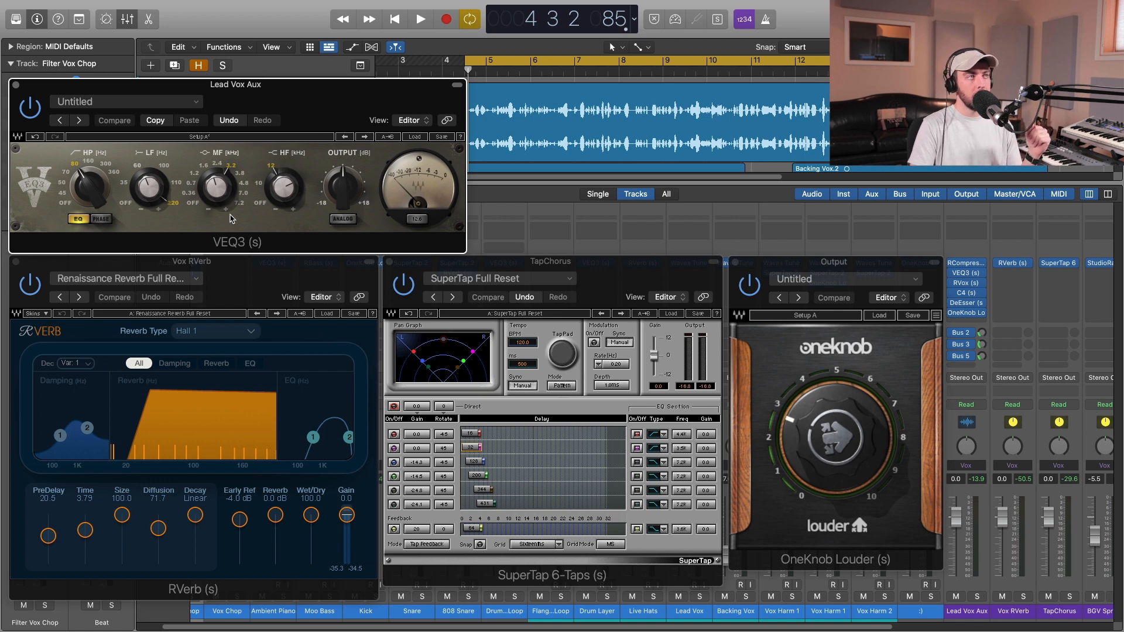
left_click(265, 273)
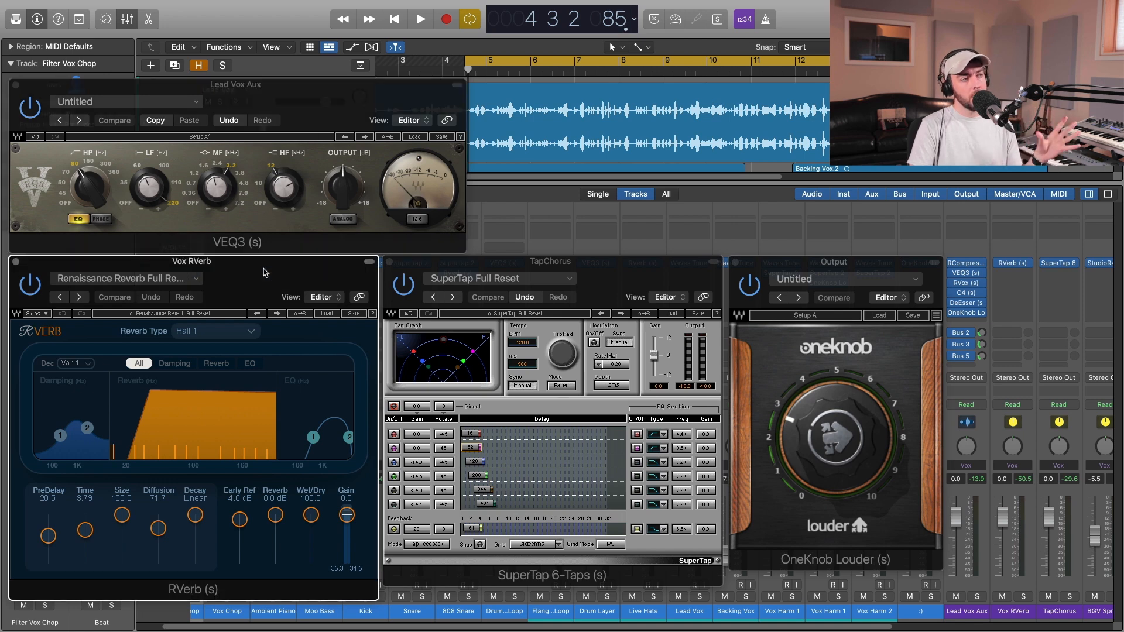
left_click(251, 332)
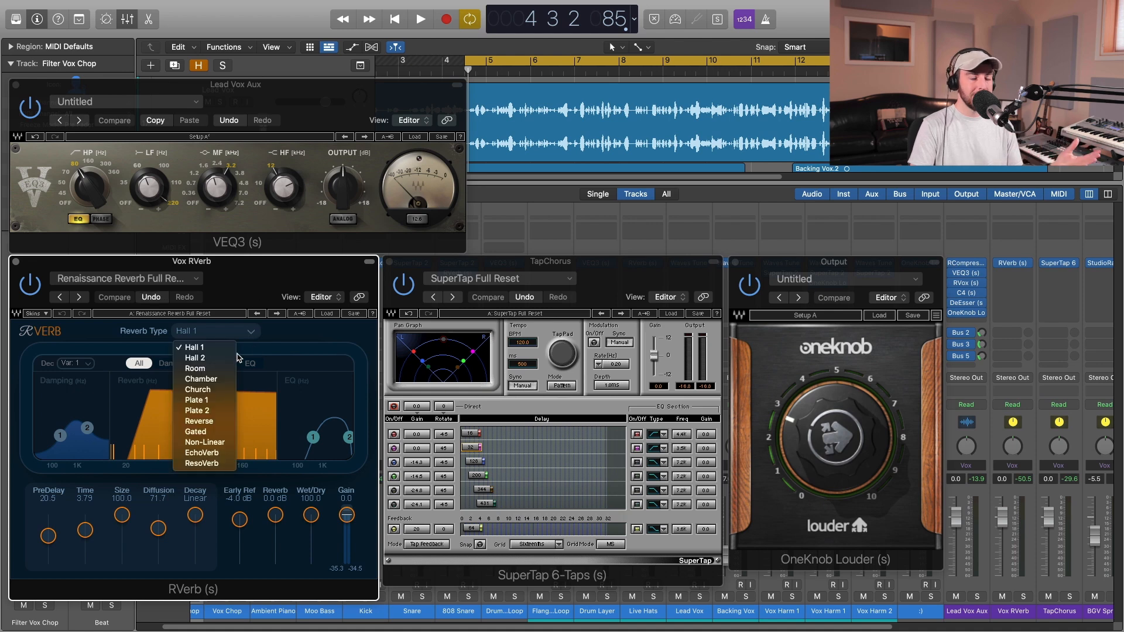
left_click(303, 330)
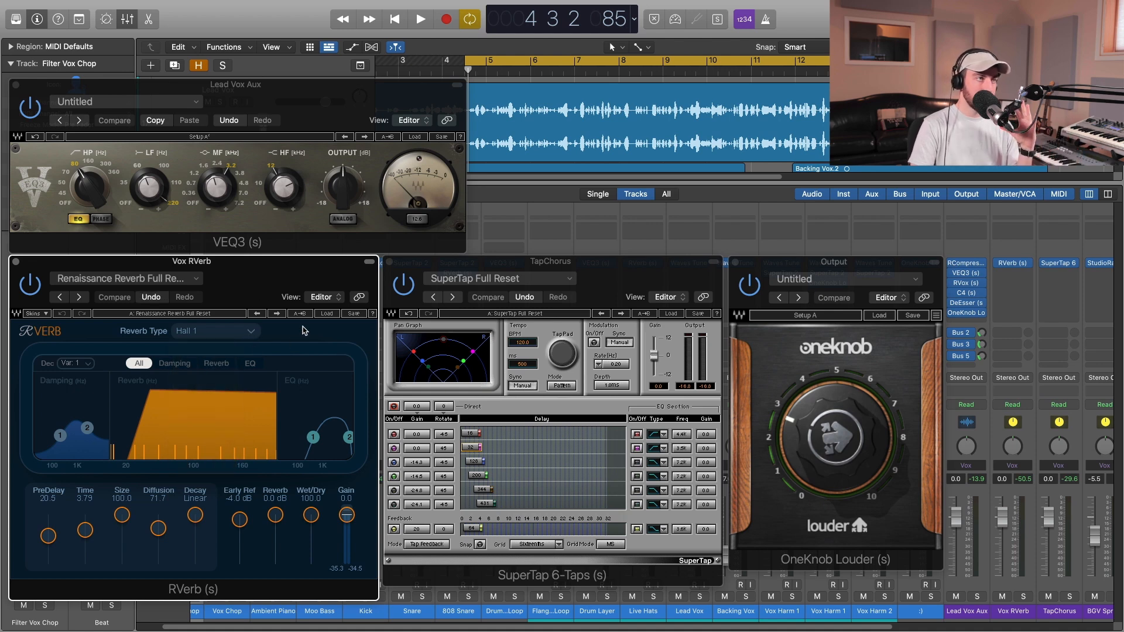
left_click(886, 270)
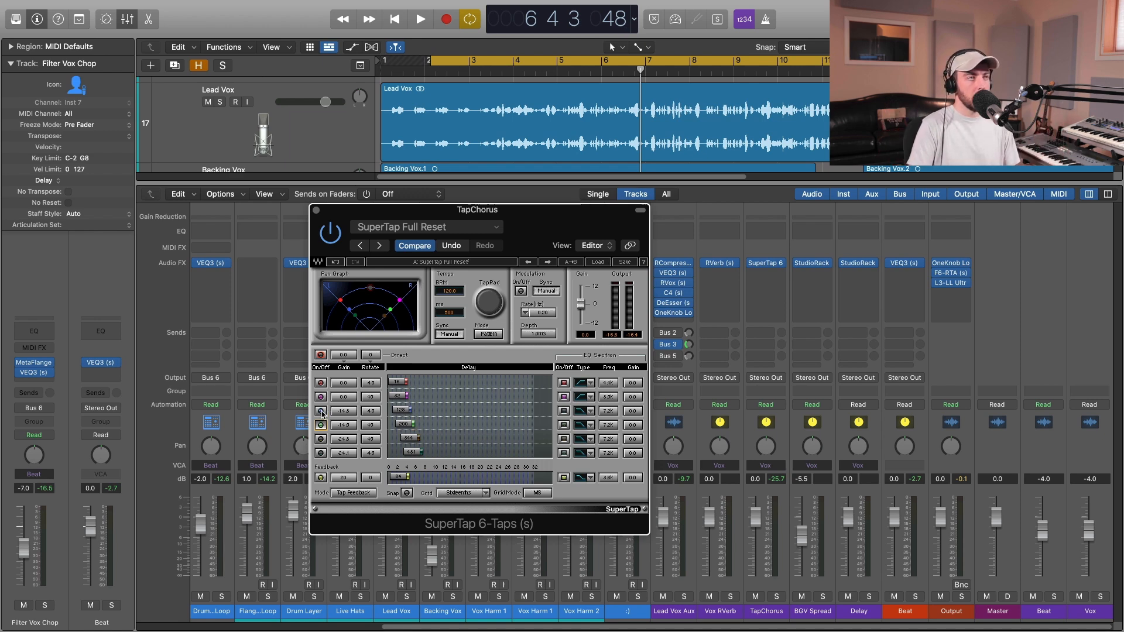
Play the song with the TapChorus SuperTap 6-Taps bypassed and enabled to compare the sound.
key("space")
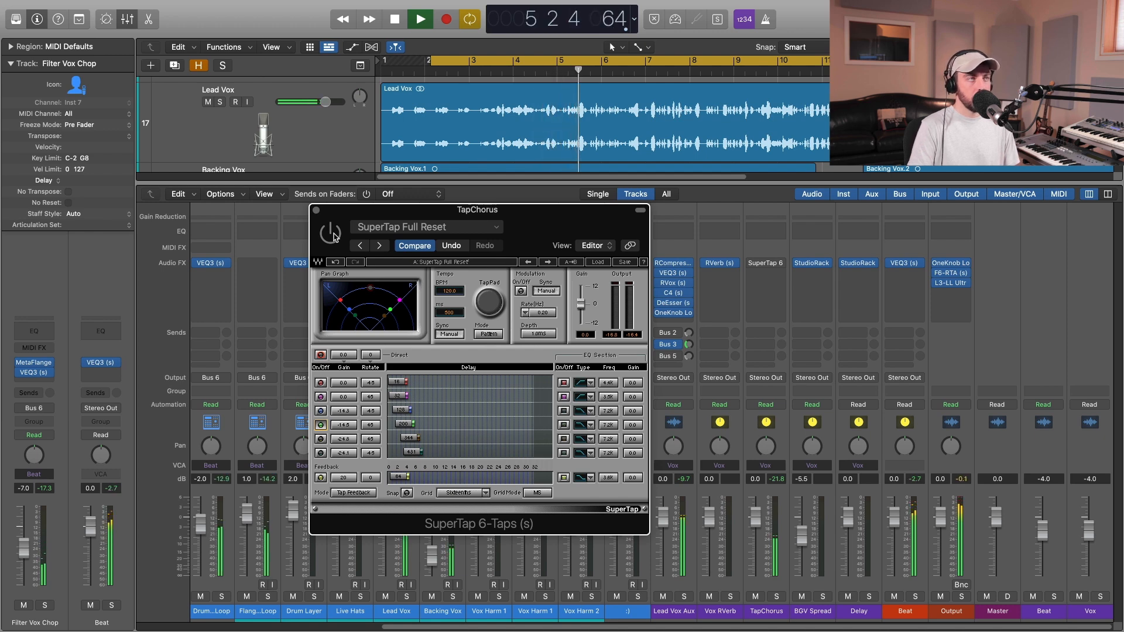
key("space")
key("space")
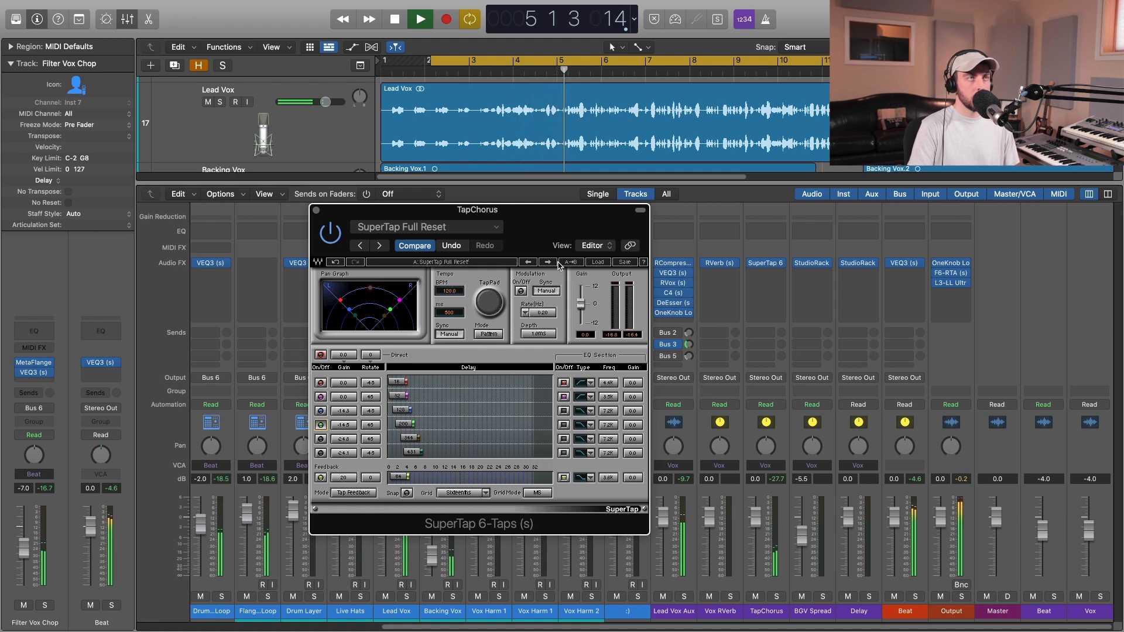
key("space")
Solo the Lead Vox Aux channel and play it back to hear the TapChorus effect on the lead vocal.
left_click(684, 597)
left_click(331, 410)
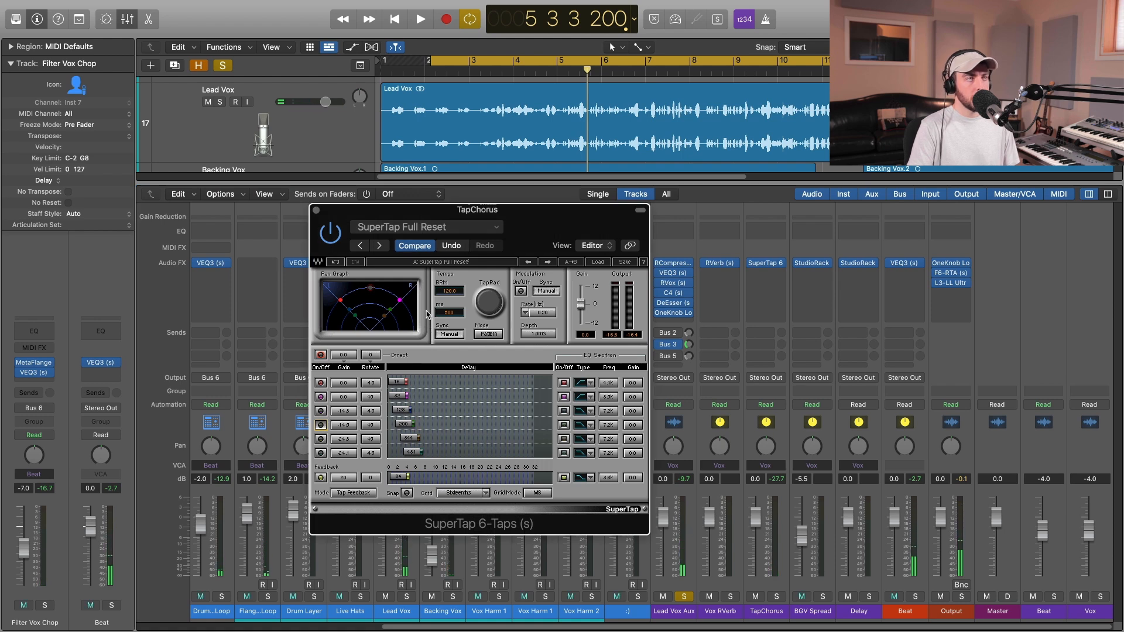
key("space")
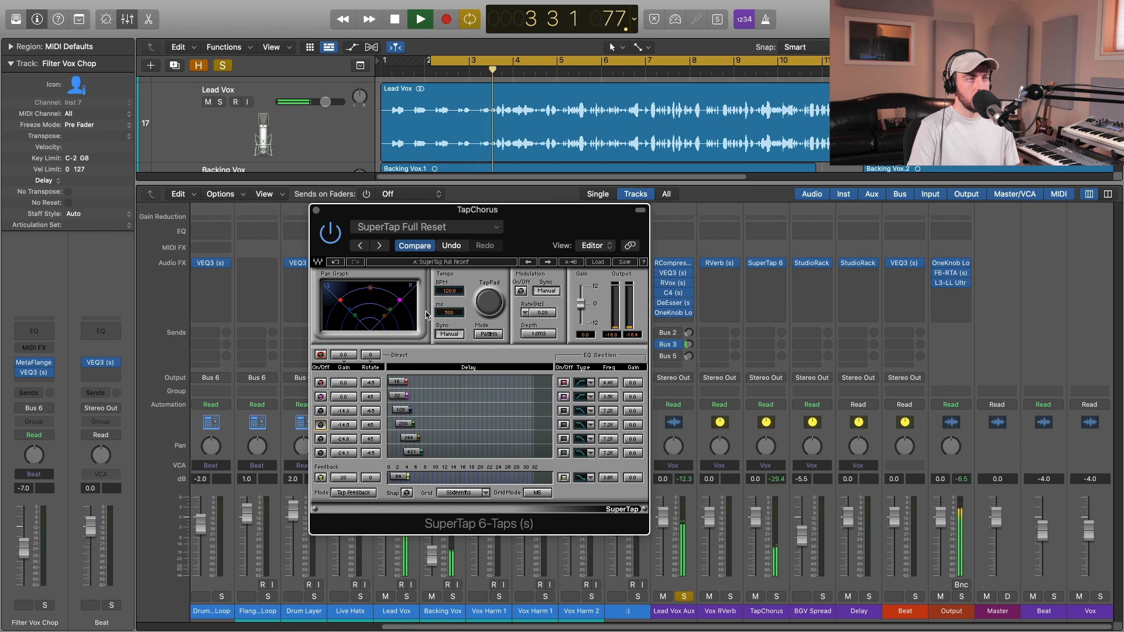
key("space")
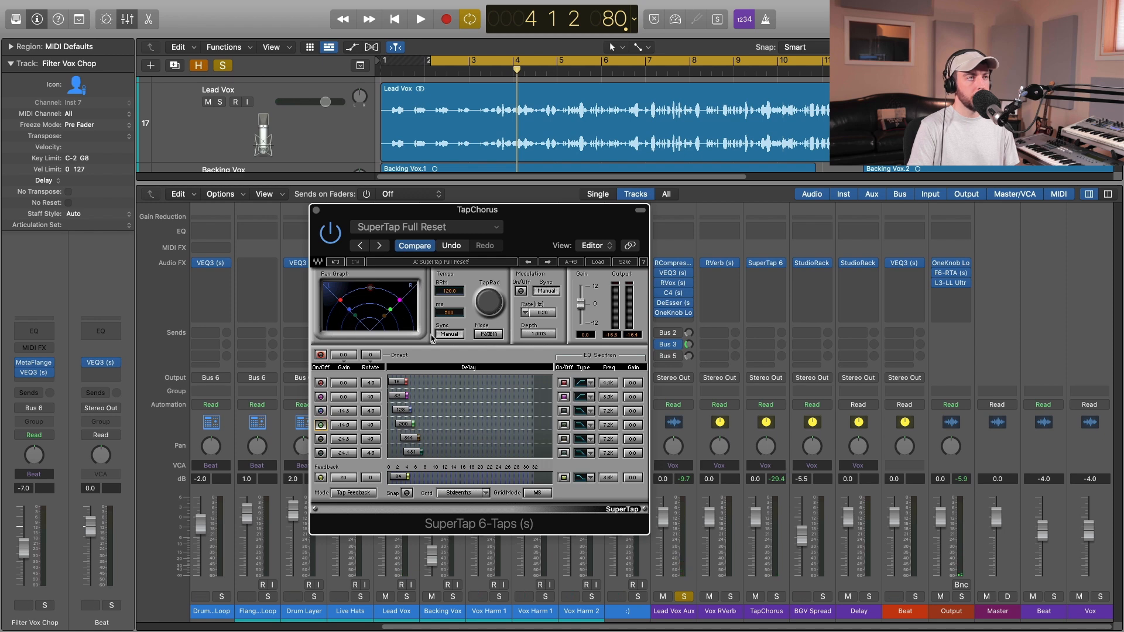
key("space")
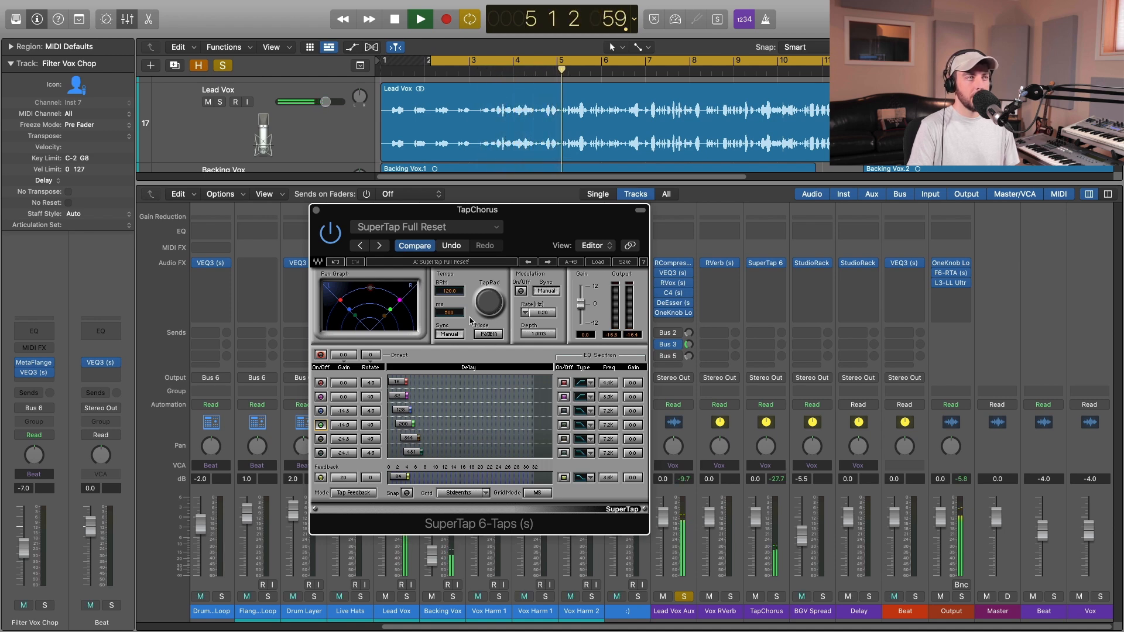
key("space")
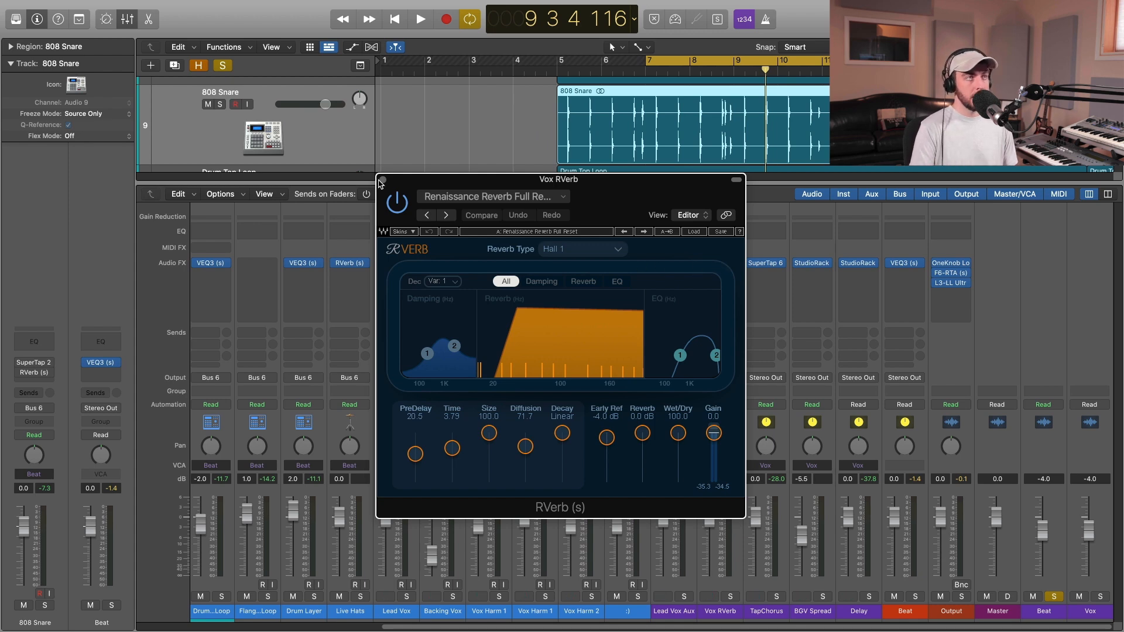
Close the Vox RVerb plug-in and bring the drum channels into view in the mixer.
left_click(383, 180)
left_click(719, 262)
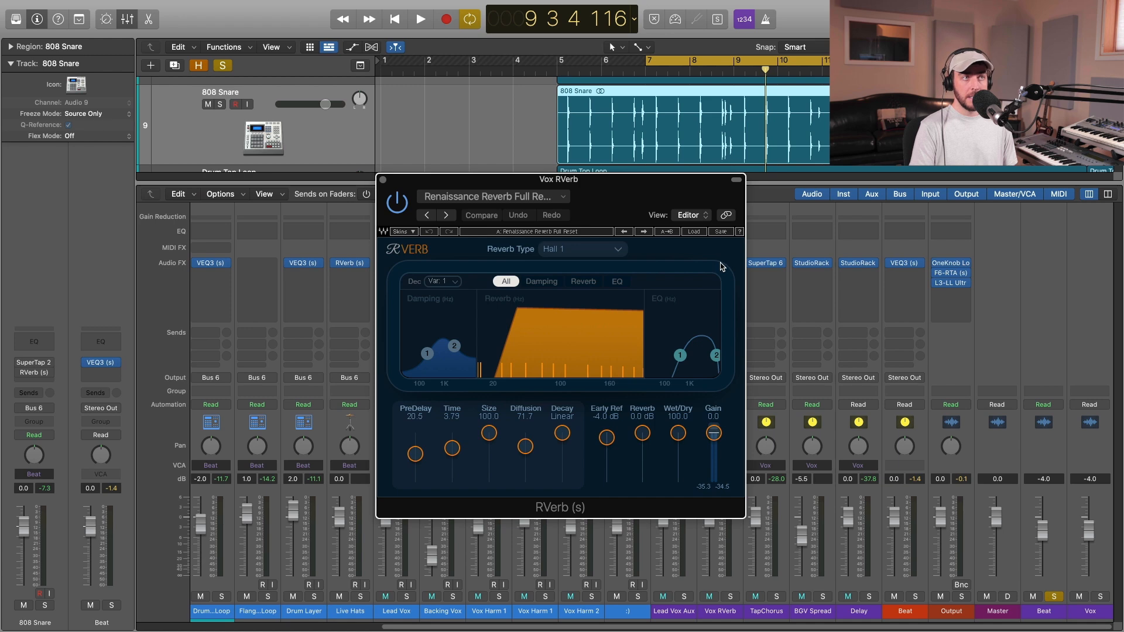
left_click(383, 181)
left_click_drag(548, 628, 302, 628)
Check the RVerb and SuperTap 2-Taps plug-ins on the 808 Snare channel and close them again.
left_click(492, 277)
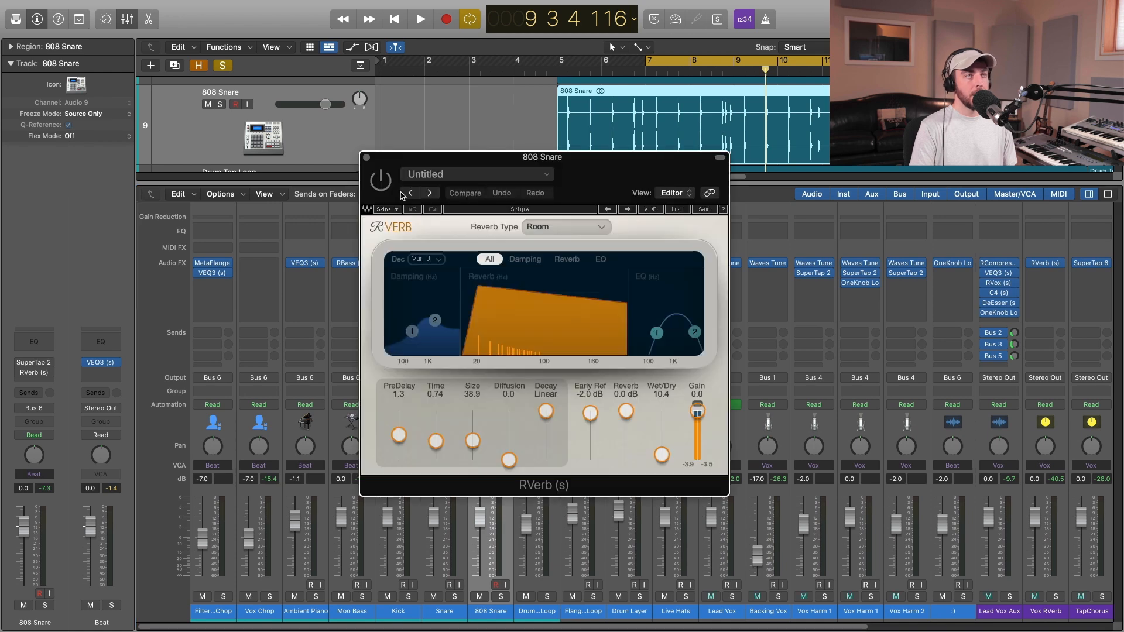
left_click(367, 158)
left_click(491, 265)
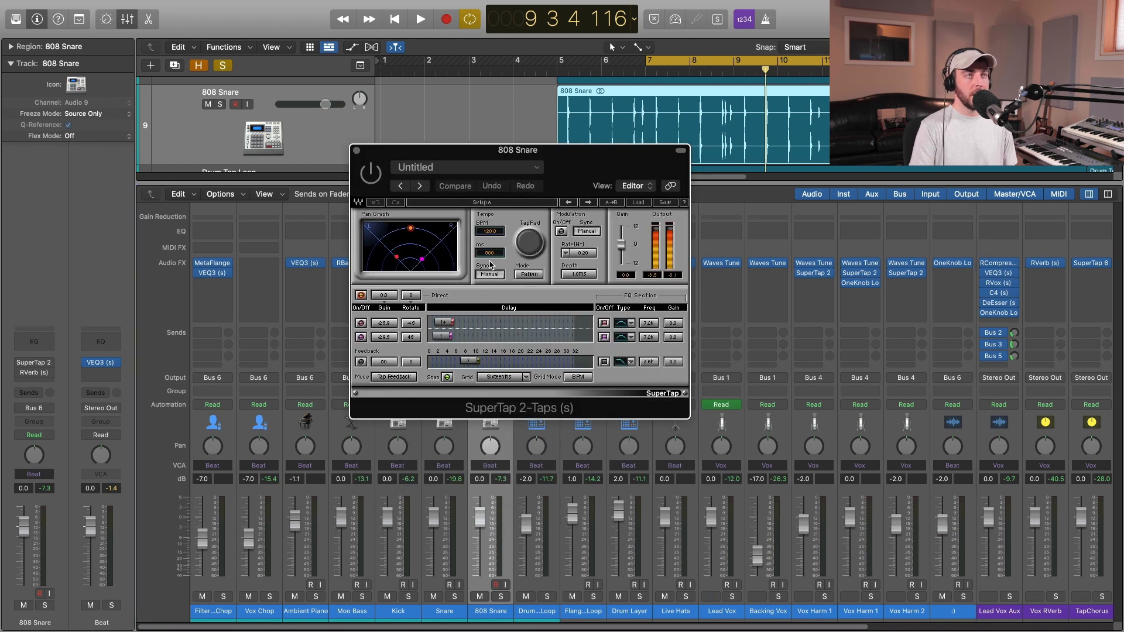
key("super+w")
Play the full mix, solo the 808 Snare channel to hear it without effects, and stop playback.
left_click(500, 597)
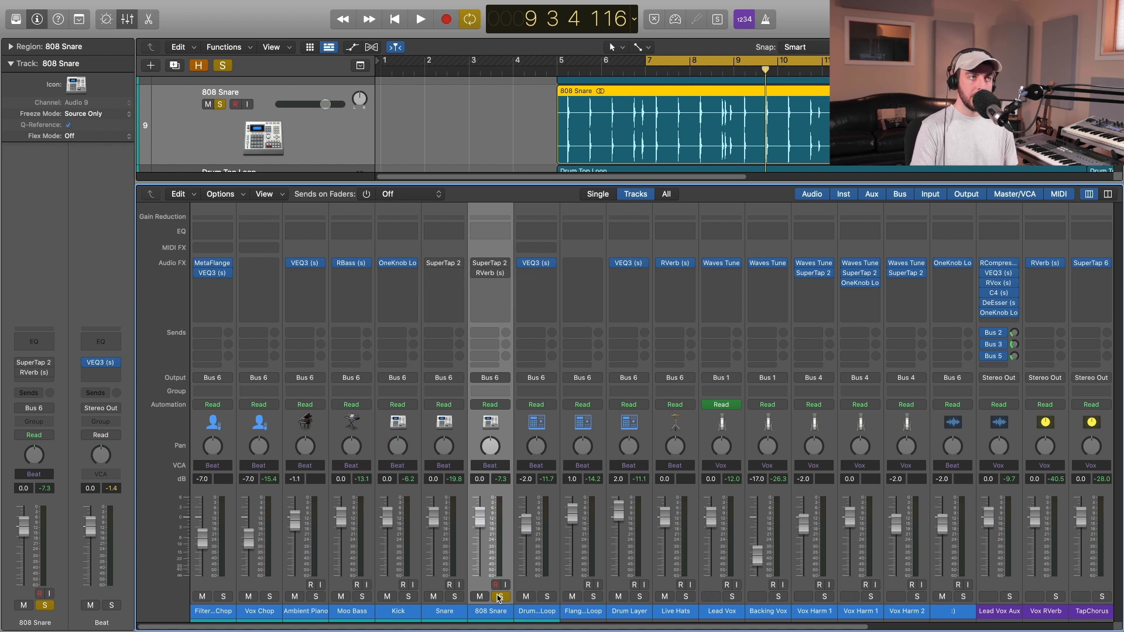
left_click(499, 597)
key("space")
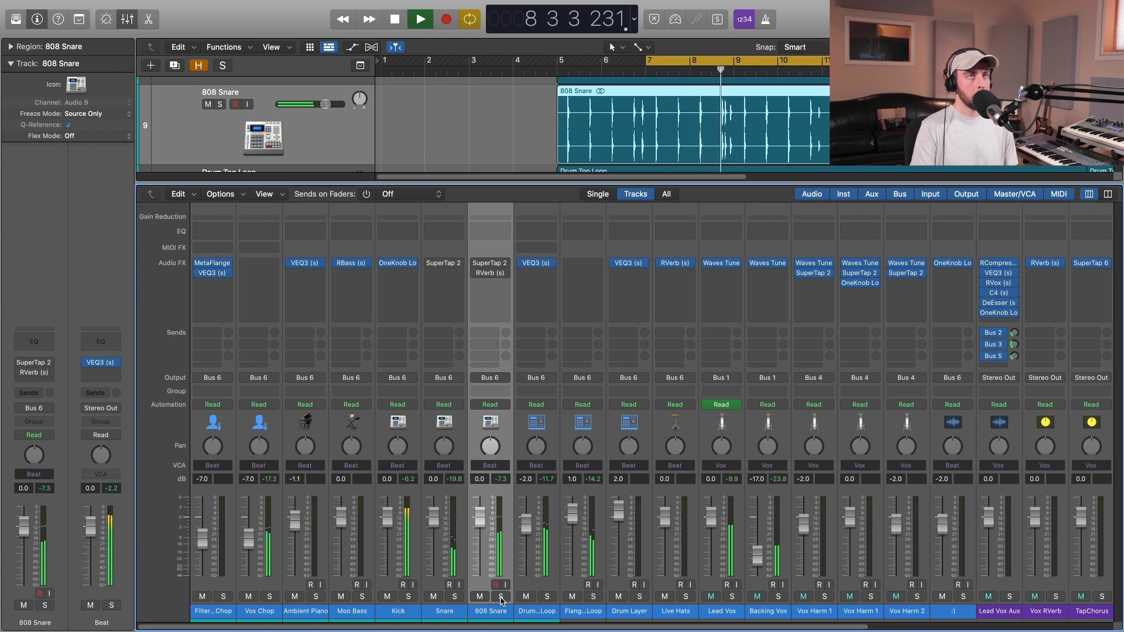
left_click(500, 597)
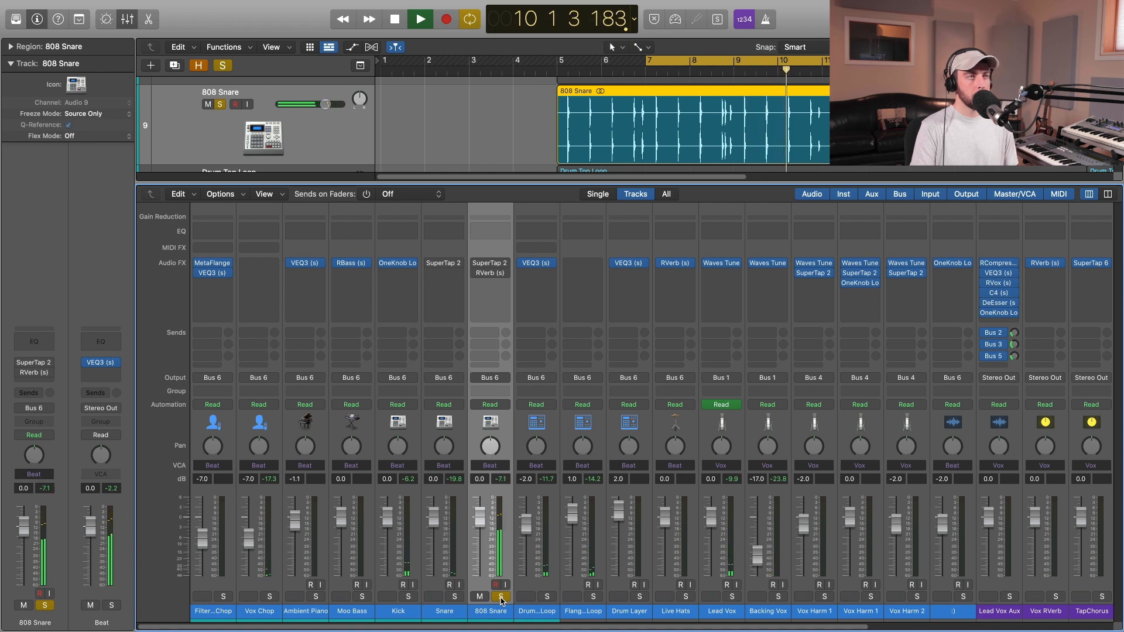
key("space")
Open and enable SuperTap 2-Taps on the 808 Snare and listen to the soloed track with it.
left_click(492, 265)
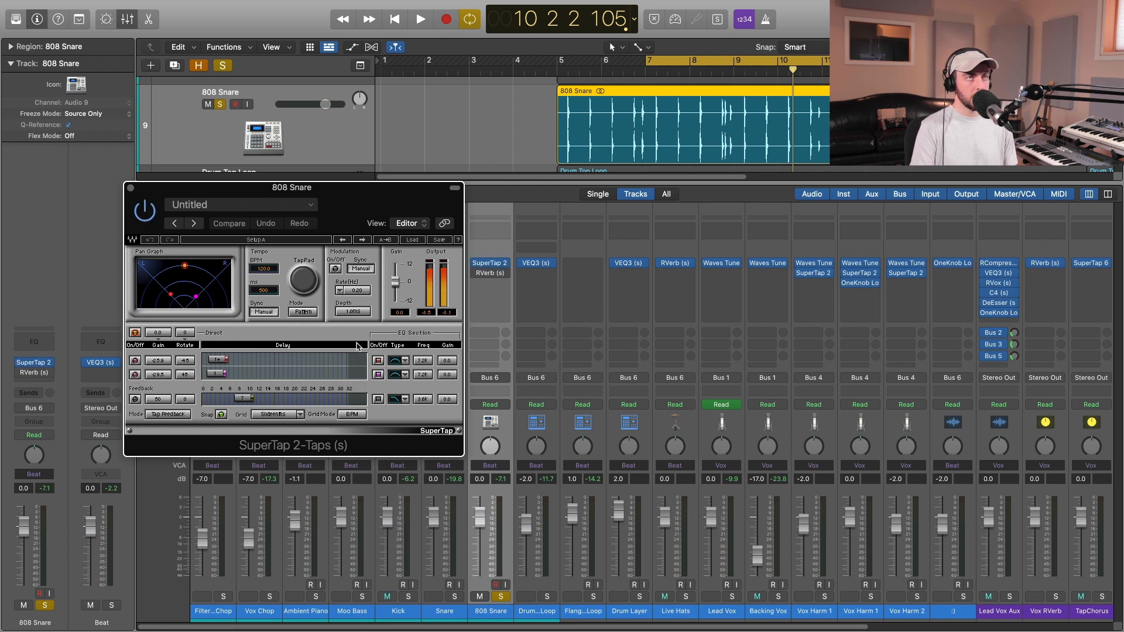
key("space")
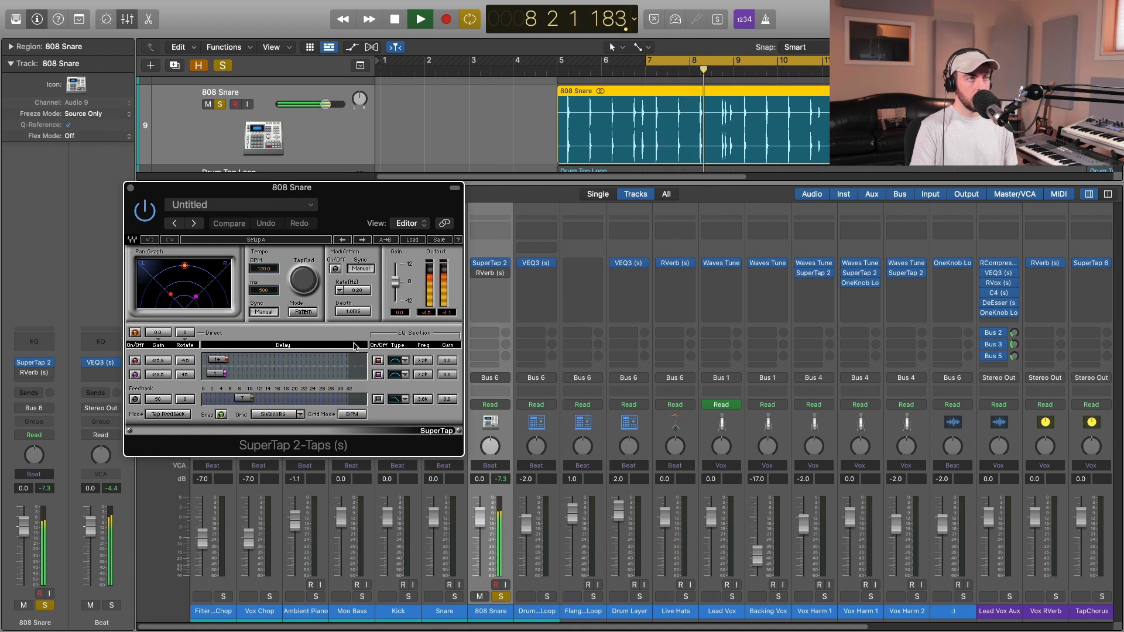
key("space")
Enable RVerb on the 808 Snare and place its open window beside the SuperTap 2-Taps window.
left_click(476, 274)
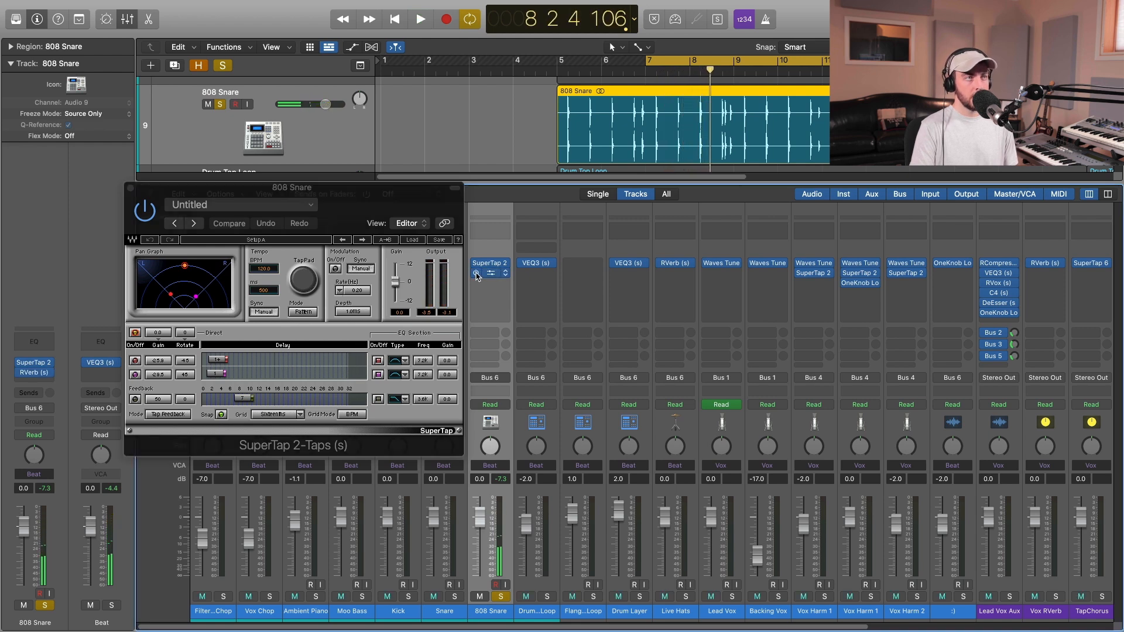
left_click(490, 275)
left_click_drag(459, 166, 564, 196)
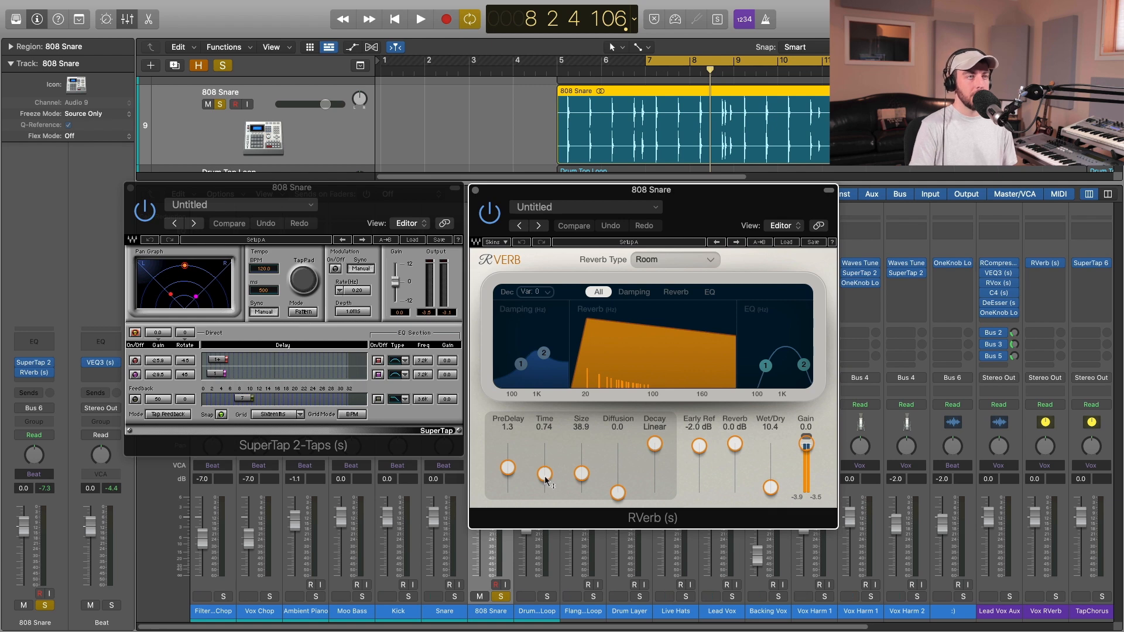
Play the 808 Snare with both effects, unsolo it to hear it in the full mix, and close RVerb.
key("space")
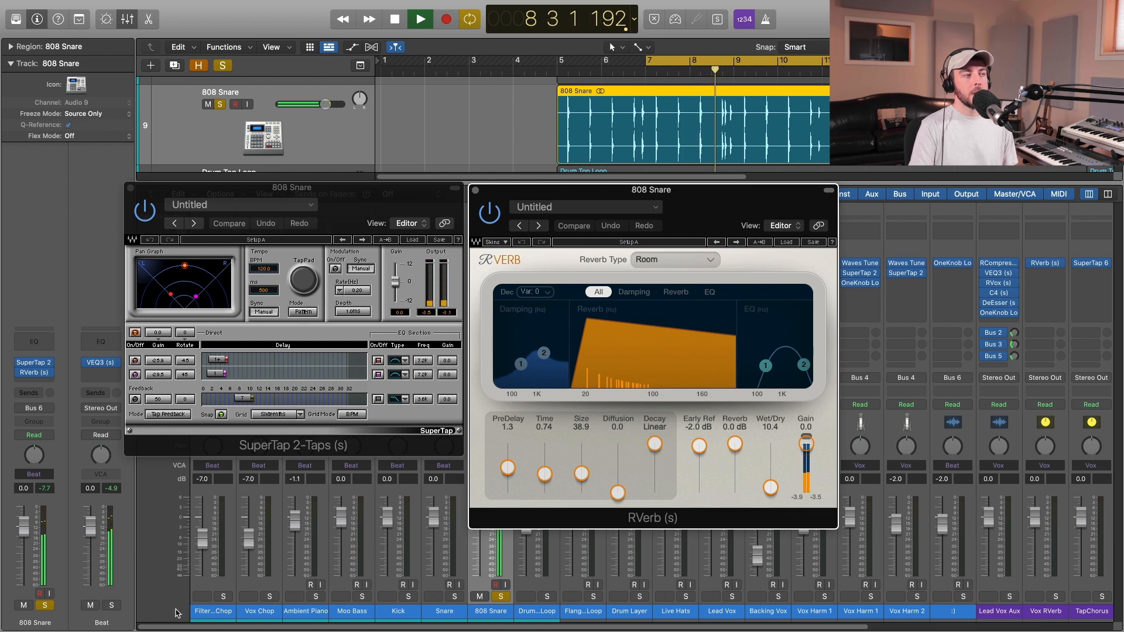
left_click(46, 606)
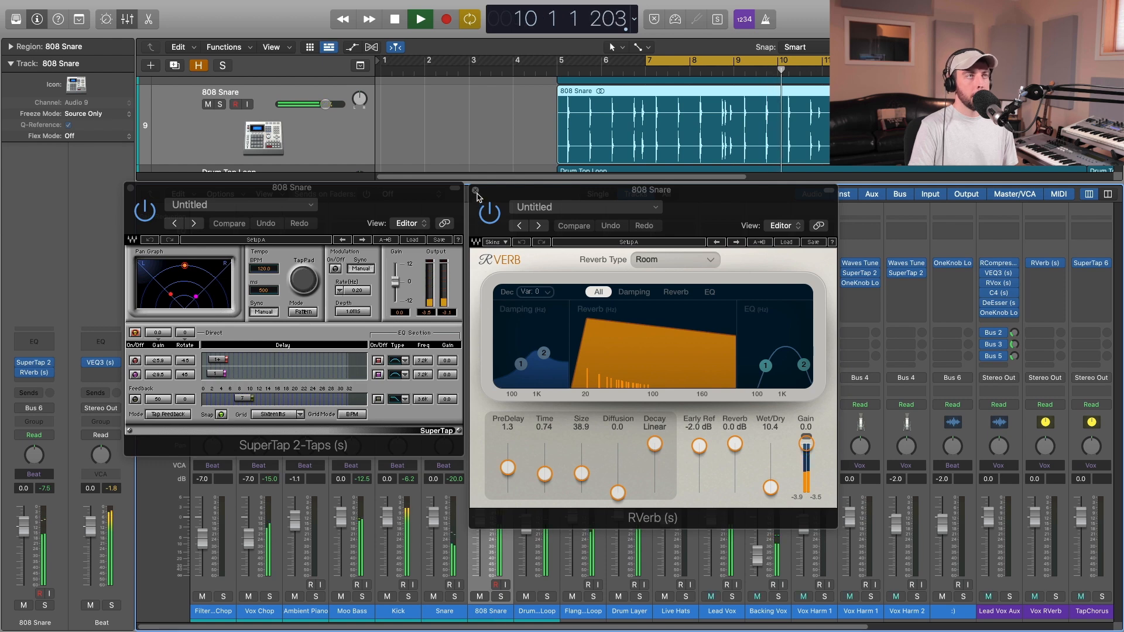
left_click_drag(489, 194, 493, 192)
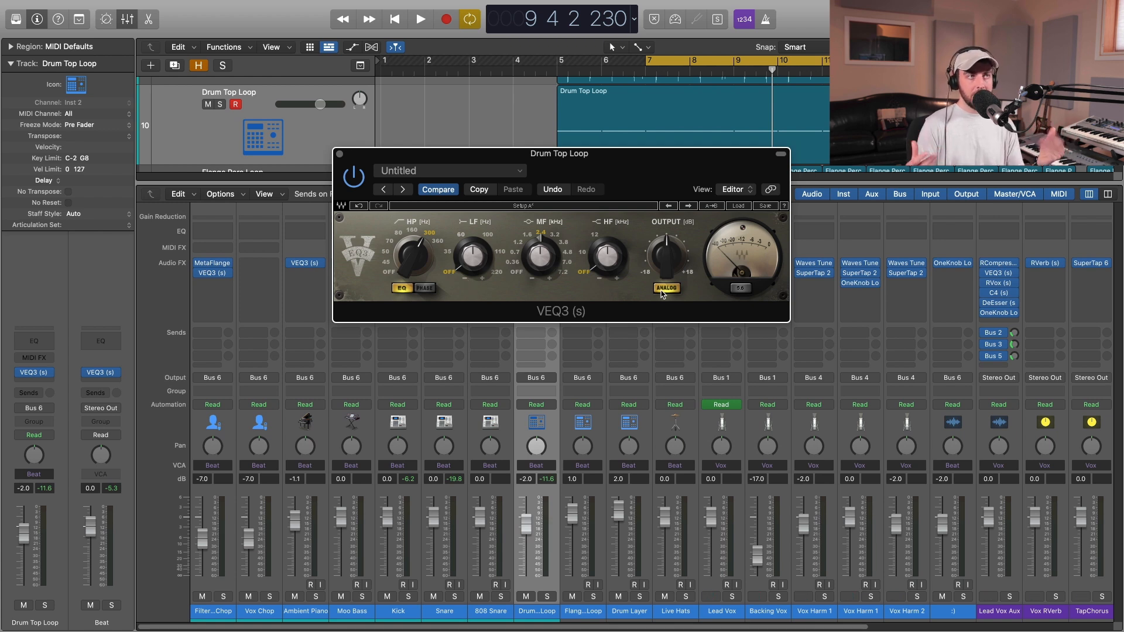
Check the VEQ3 on the Drum Layer channel, close it, and reopen the Drum Top Loop's VEQ3.
left_click(340, 154)
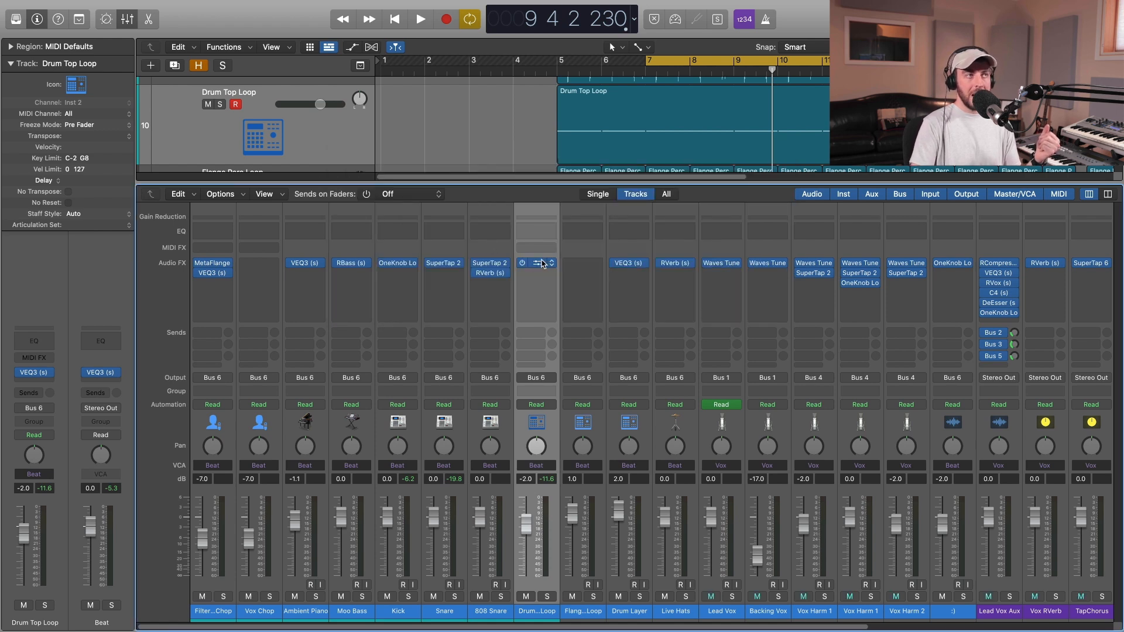
left_click(630, 268)
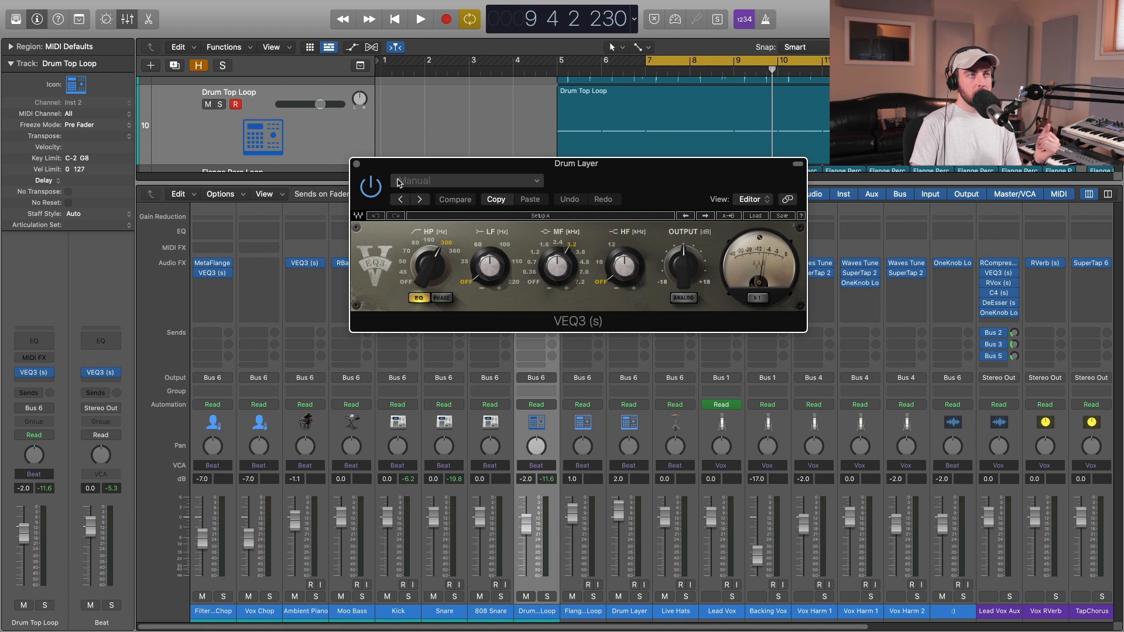
left_click(357, 164)
mouse_move(537, 265)
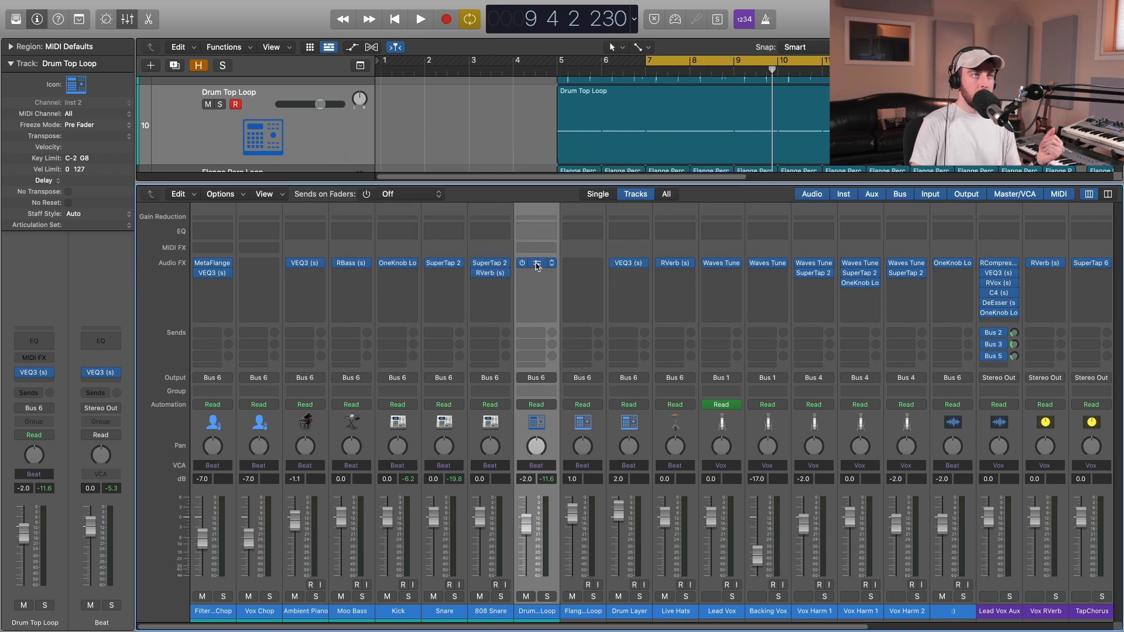
left_click(537, 265)
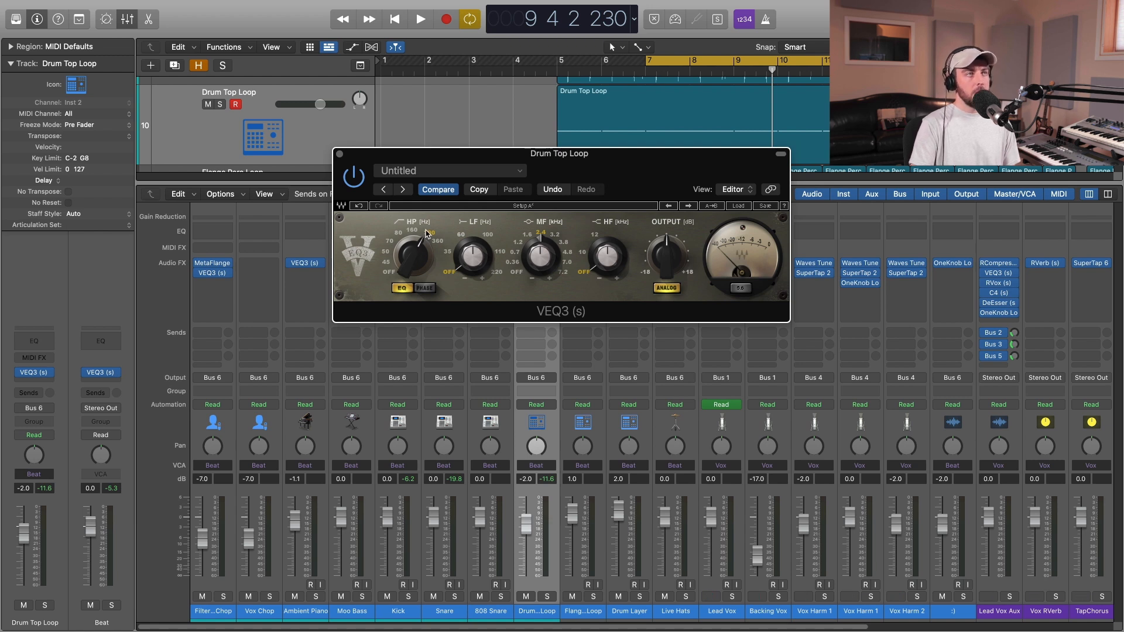
Solo the Drum Top Loop and compare its playback with VEQ3 bypassed and enabled.
key("s")
key("space")
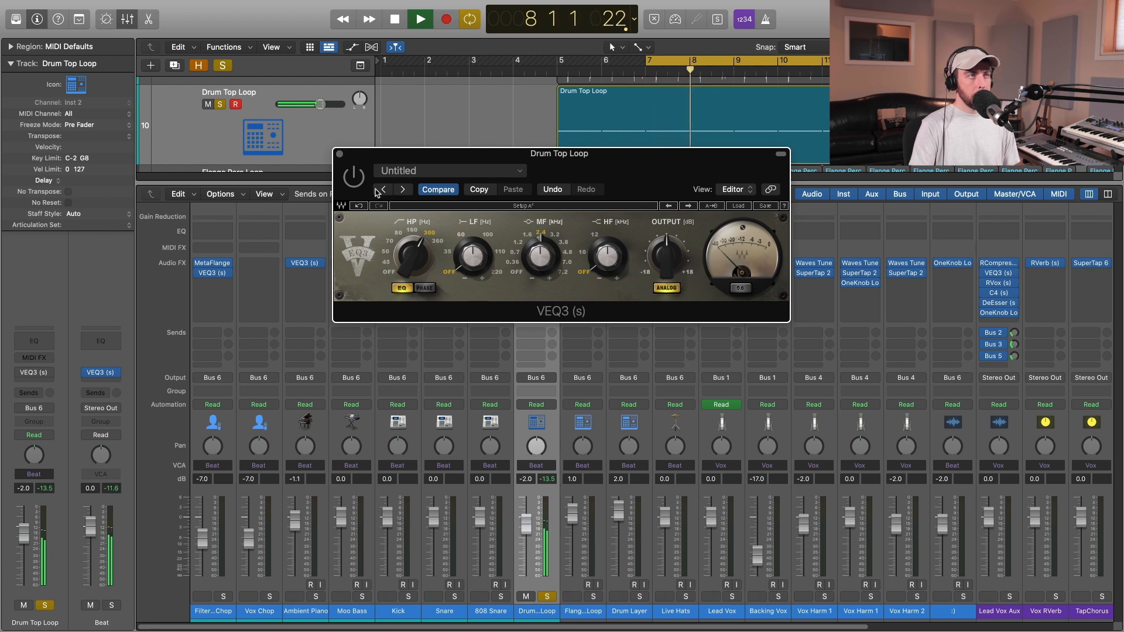
left_click(355, 181)
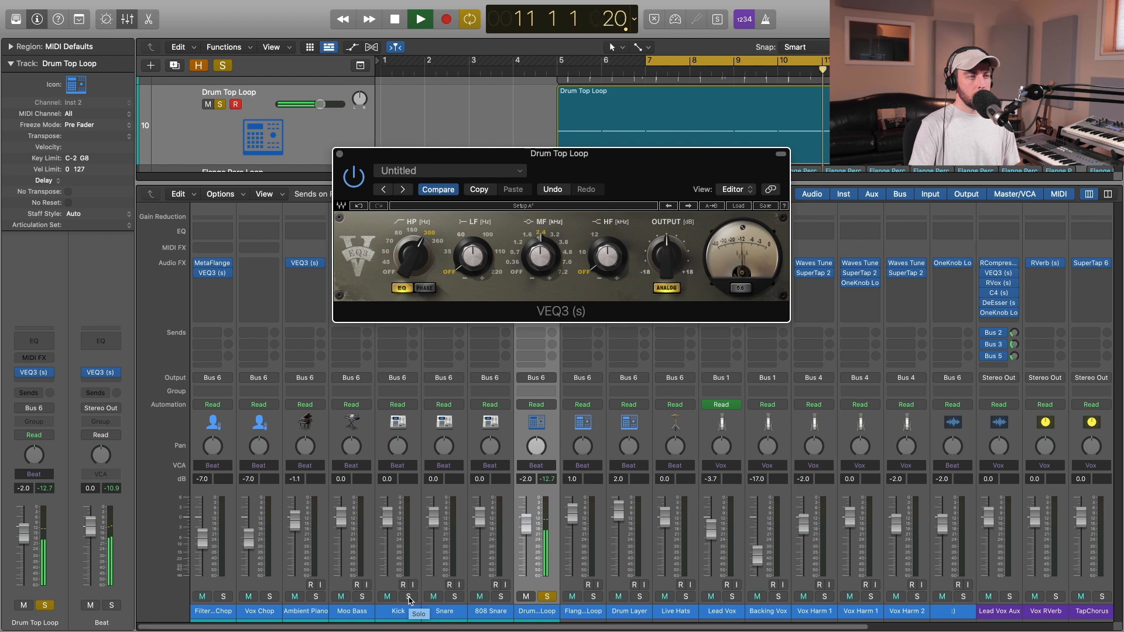
key("space")
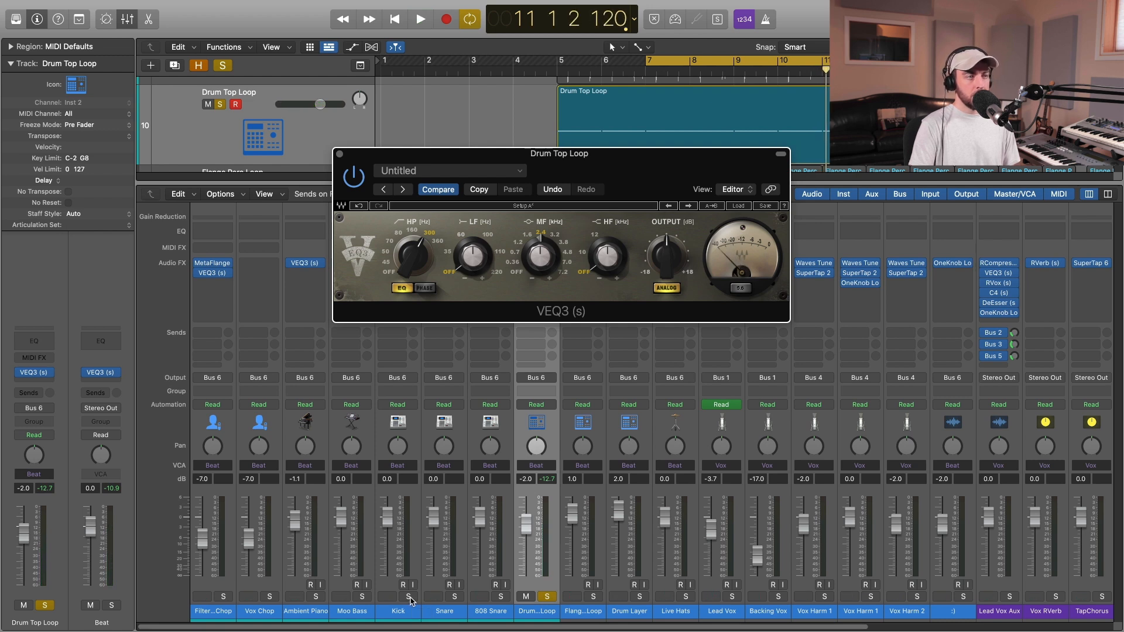
Play the Drum Top Loop while adding the Kick, Snare, Drum Layer and Flange Perc Loop tracks to the solo one by one.
left_click(409, 600)
key("space")
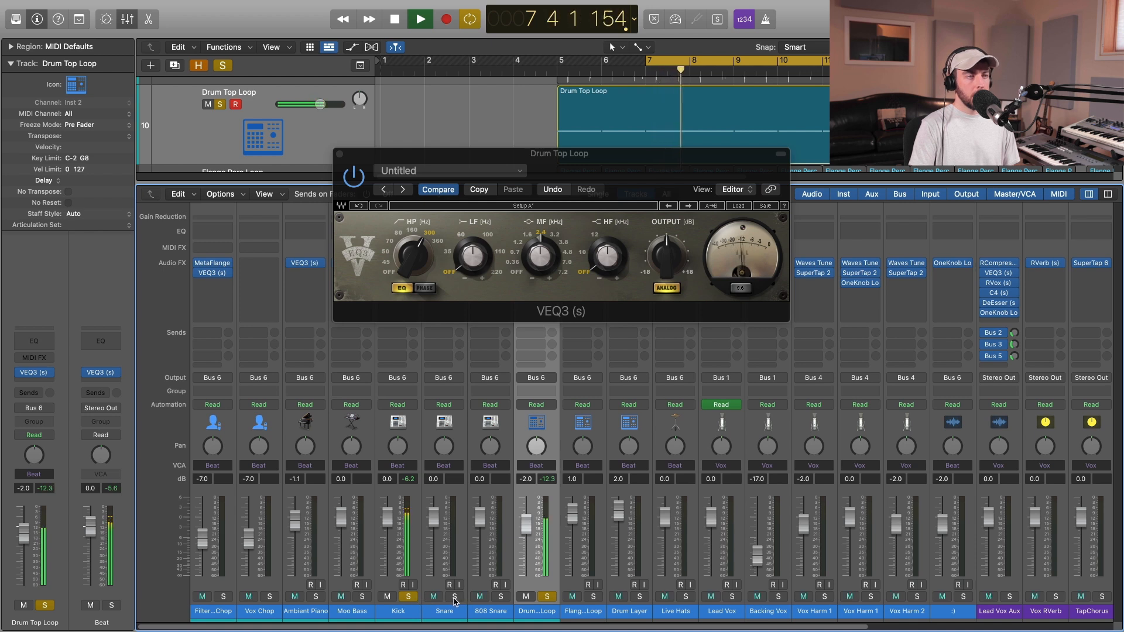
left_click(455, 597)
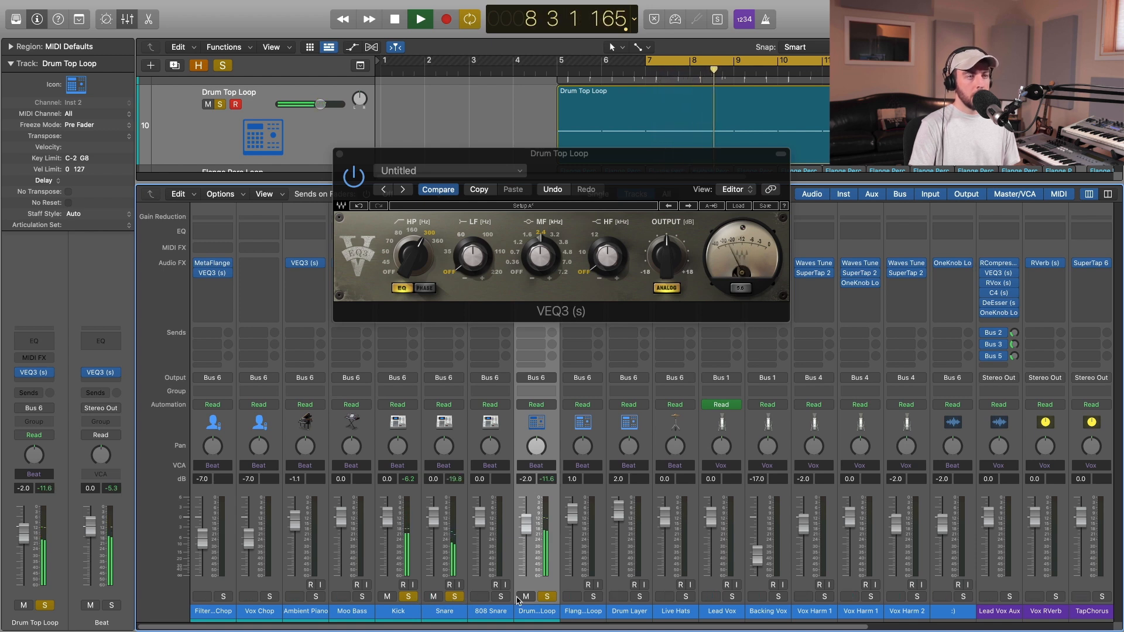
left_click(640, 597)
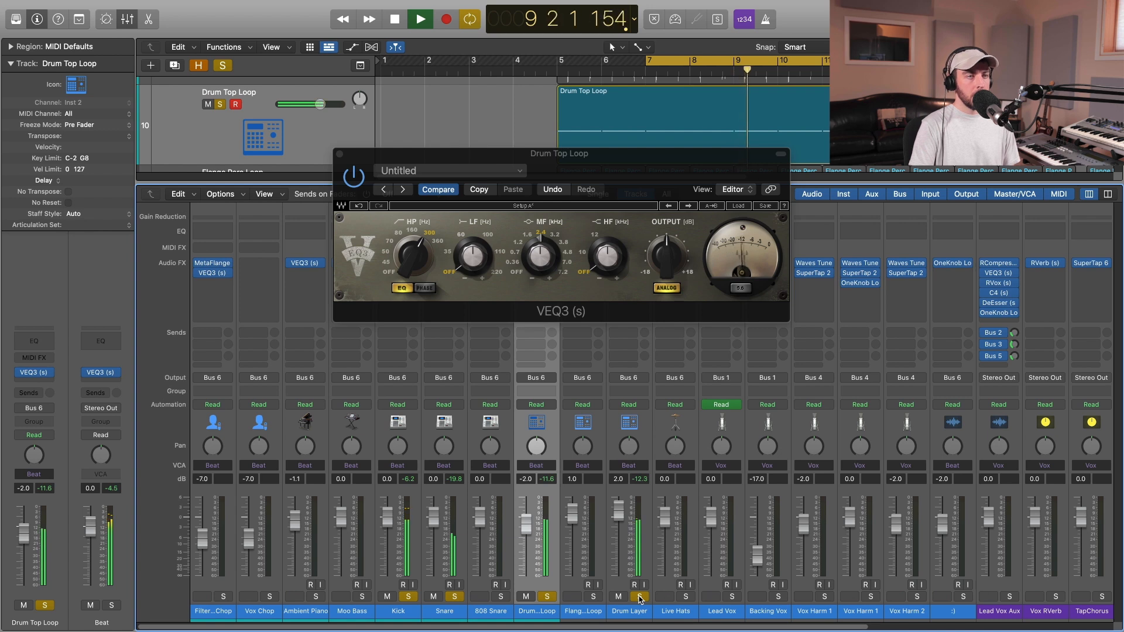
left_click(594, 597)
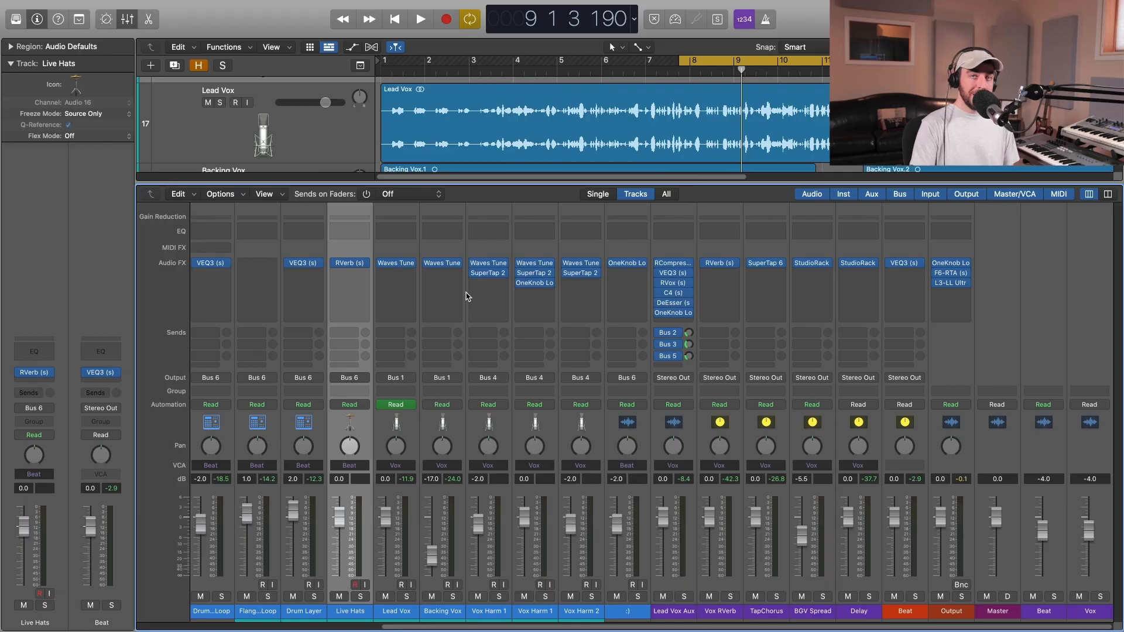
Open the Lead Vox Aux channel's VEQ3, examine its midrange and high-frequency settings, and listen to it during full-mix playback.
left_click(673, 275)
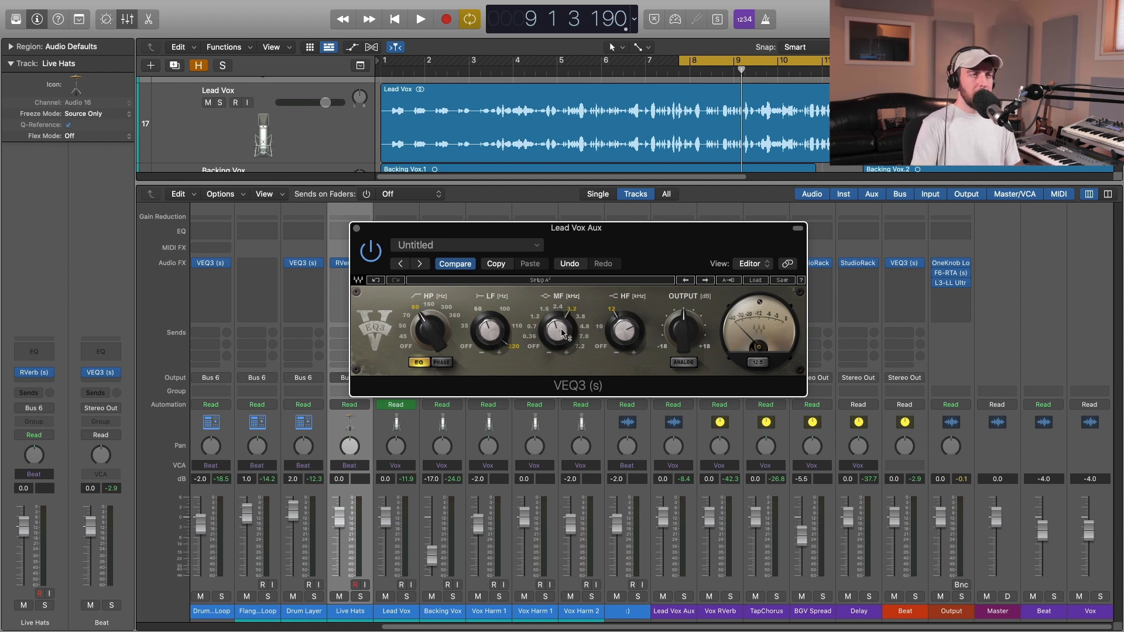
left_click_drag(563, 335, 557, 357)
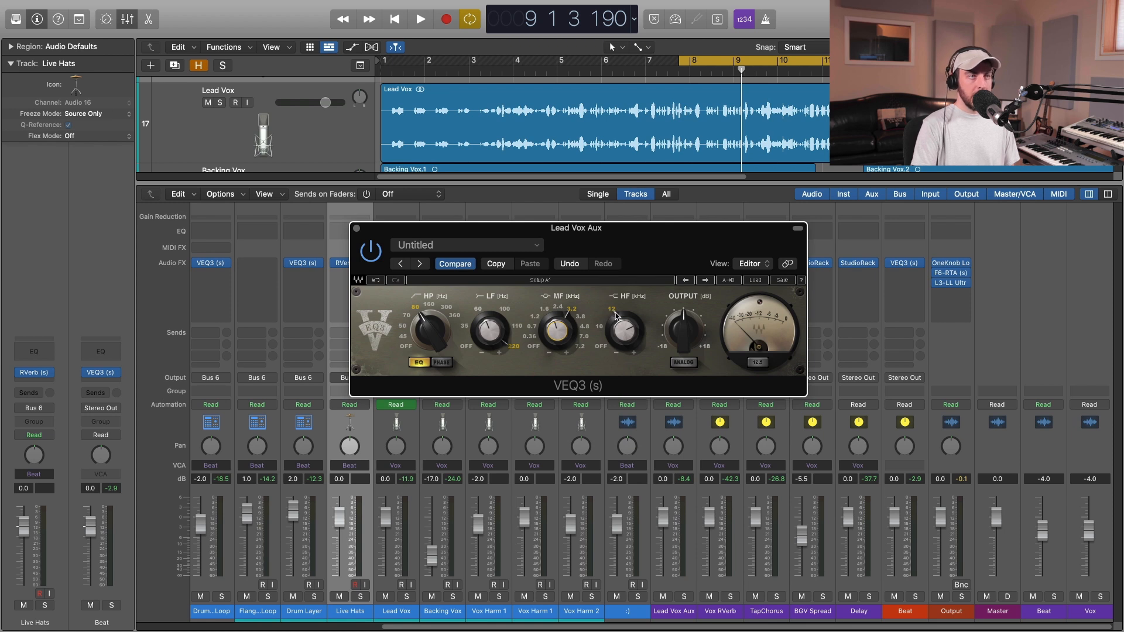
key("space")
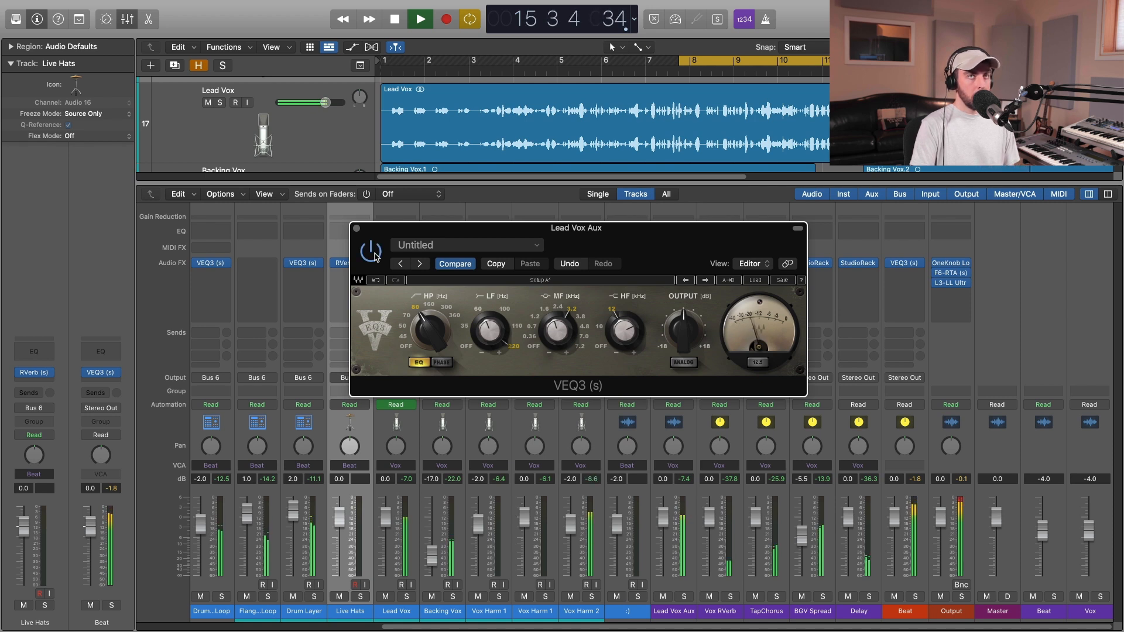
key("c")
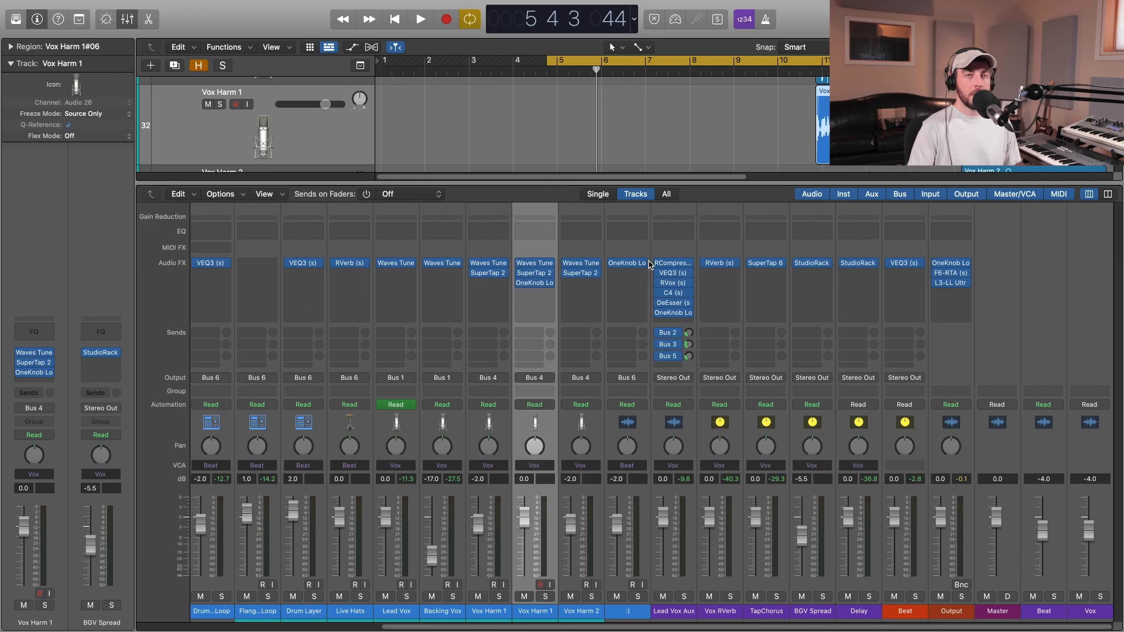
Inspect OneKnob Louder on the Lead Vox Aux and Output channels and close both plug-in windows.
left_click(672, 314)
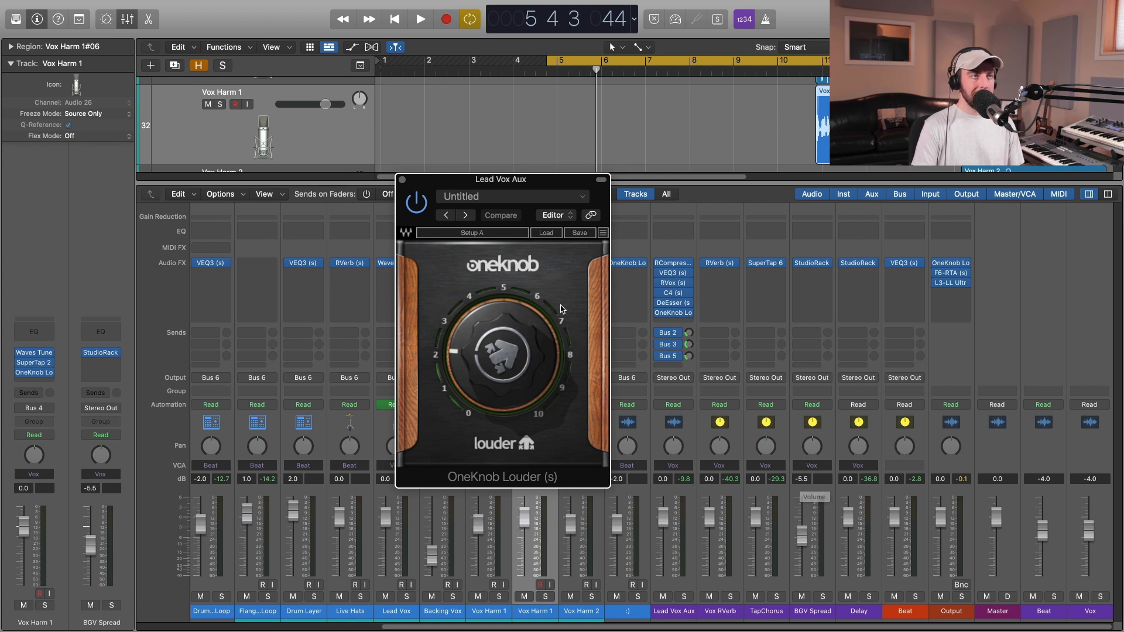
mouse_move(548, 411)
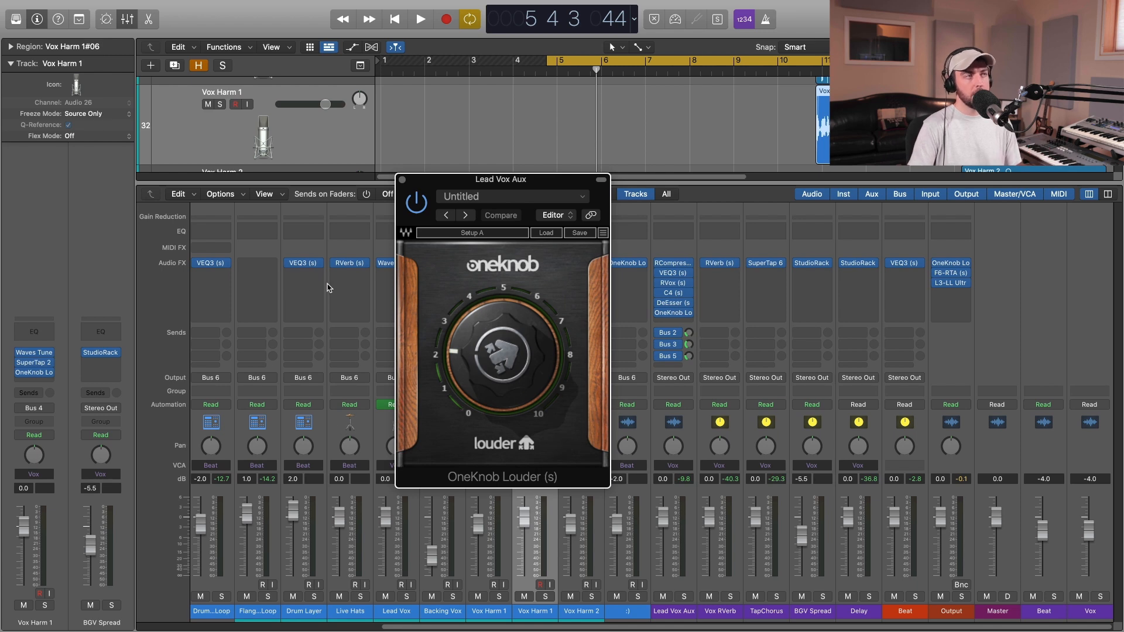
left_click(951, 263)
left_click_drag(817, 264, 818, 248)
left_click(737, 246)
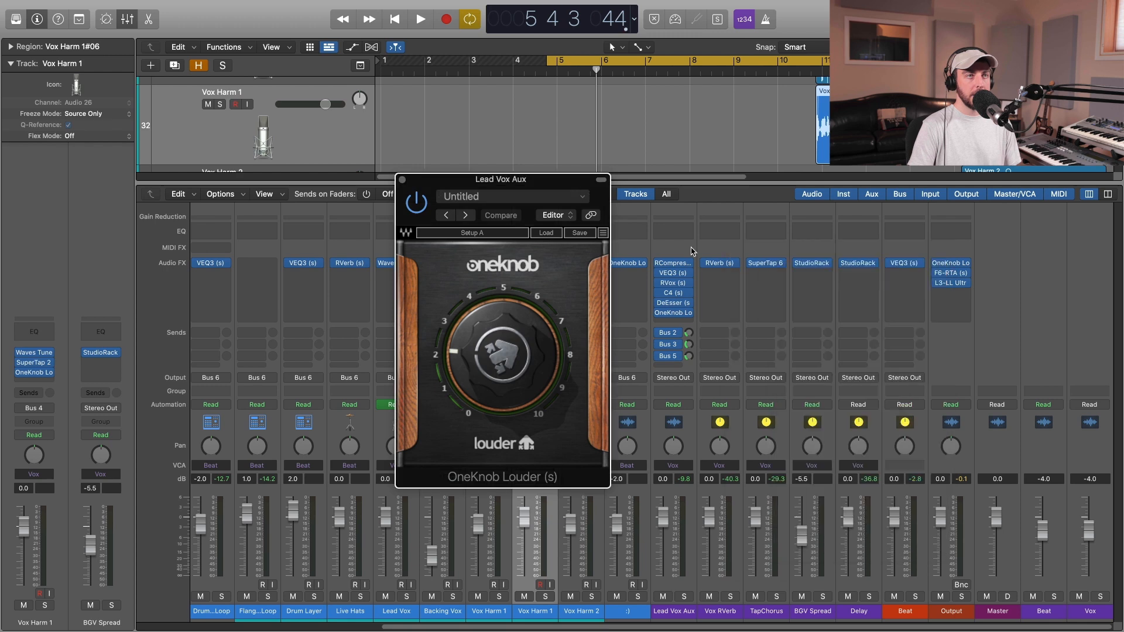
left_click(402, 179)
Reopen the Lead Vox Aux's OneKnob Louder, compare playback with it bypassed and enabled, and close it.
mouse_move(658, 314)
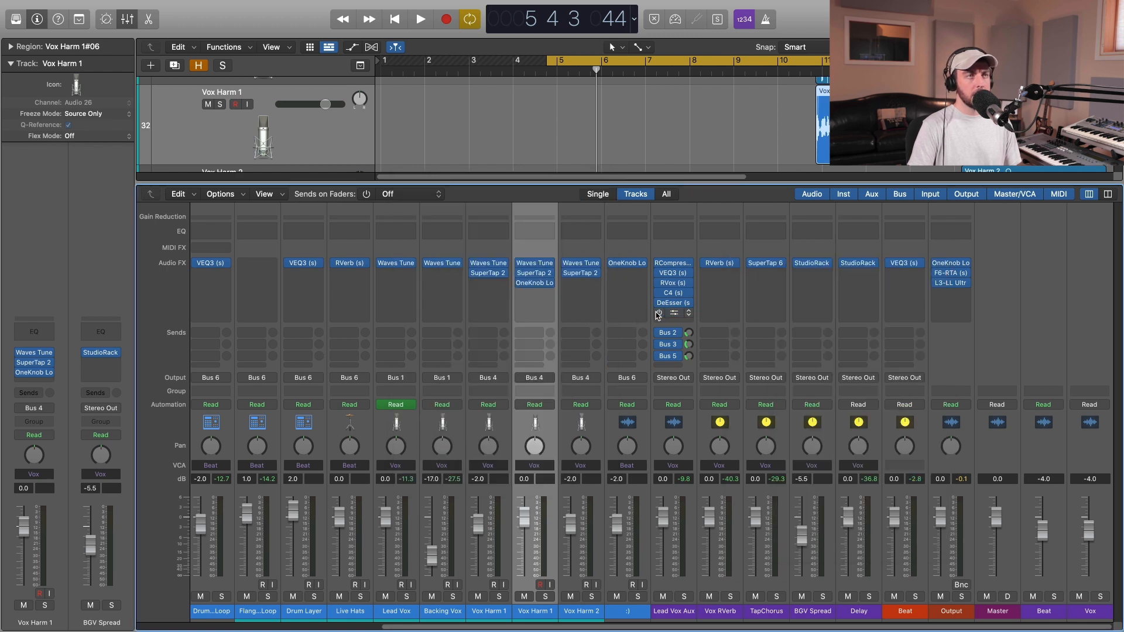
left_click(674, 314)
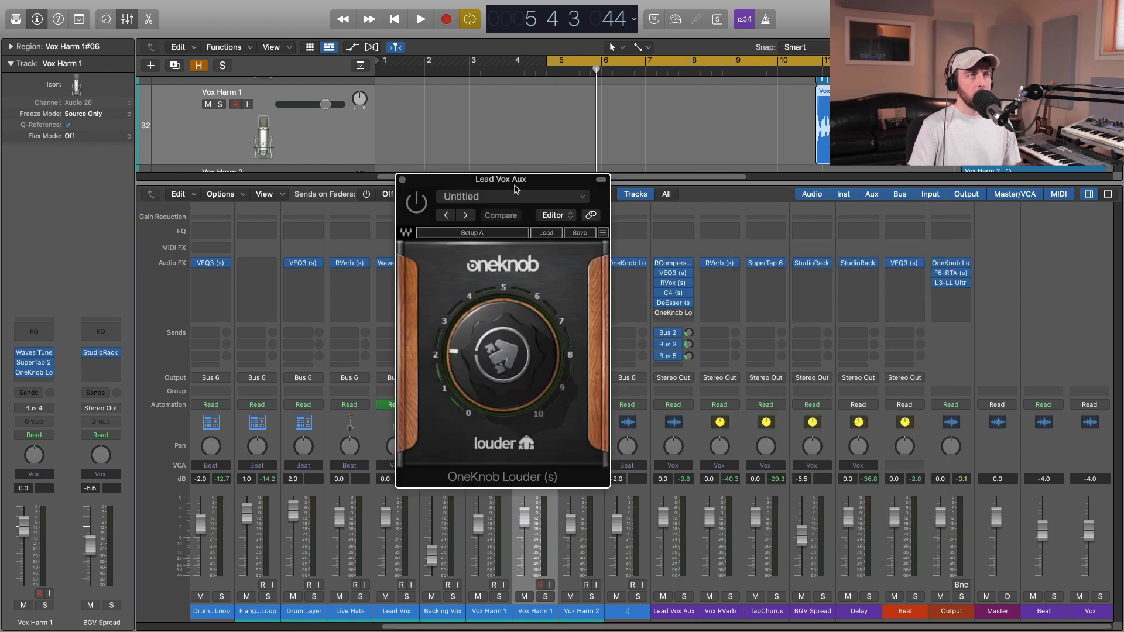
key("space")
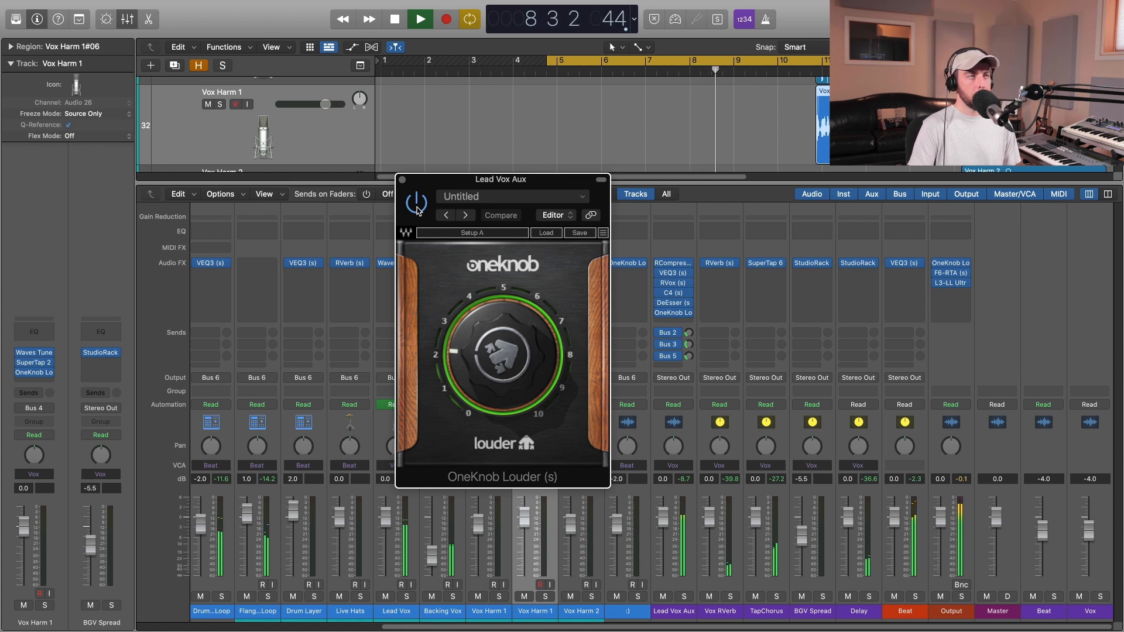
key("space")
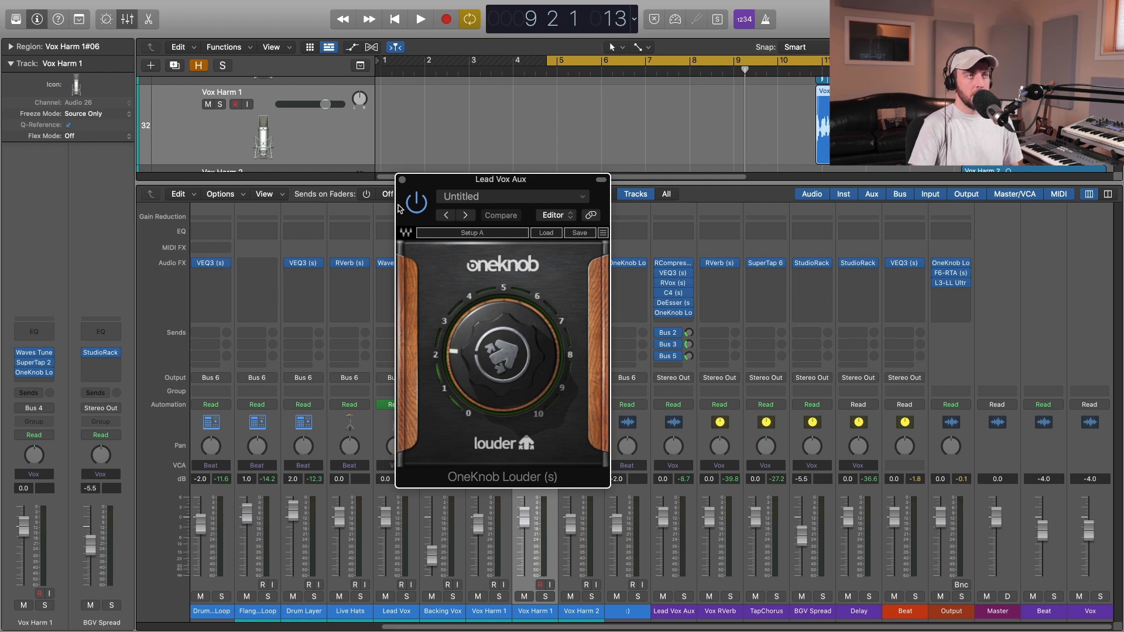
left_click(403, 180)
Open the Output channel's OneKnob Louder, move its window over the middle of the mixer, and compare playback with it bypassed and enabled.
left_click(952, 262)
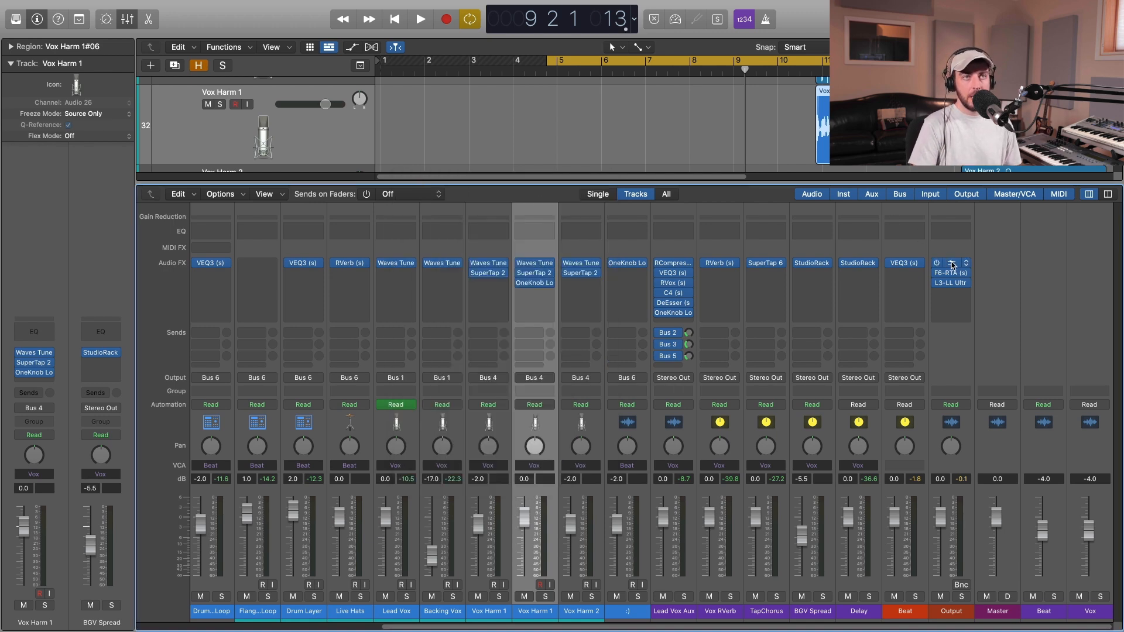
left_click_drag(803, 241, 514, 218)
key("space")
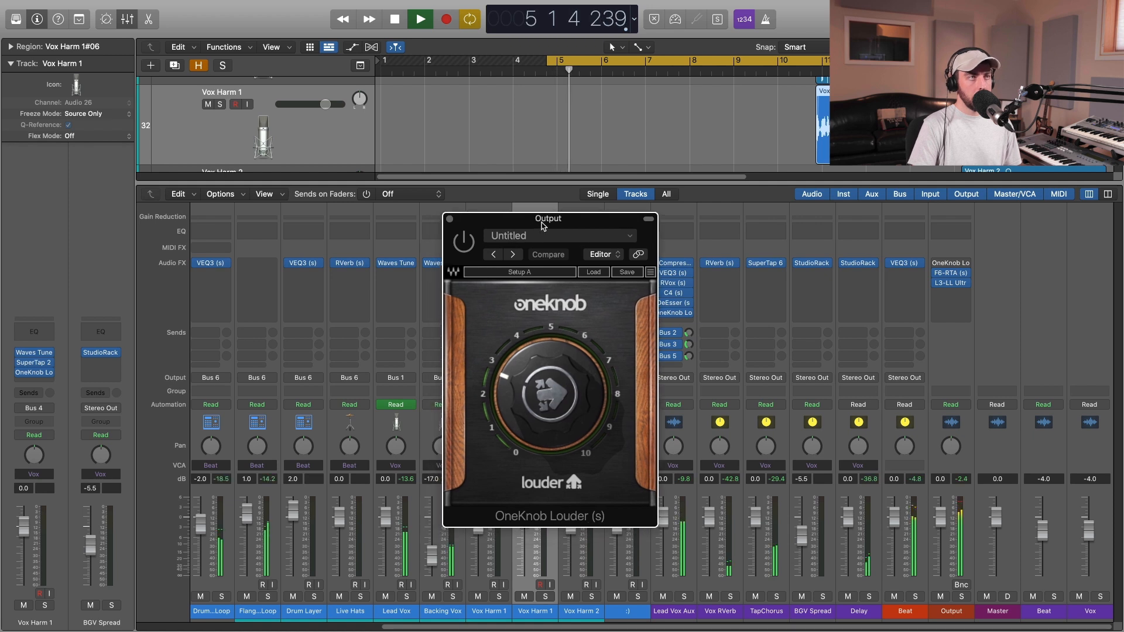
left_click(464, 245)
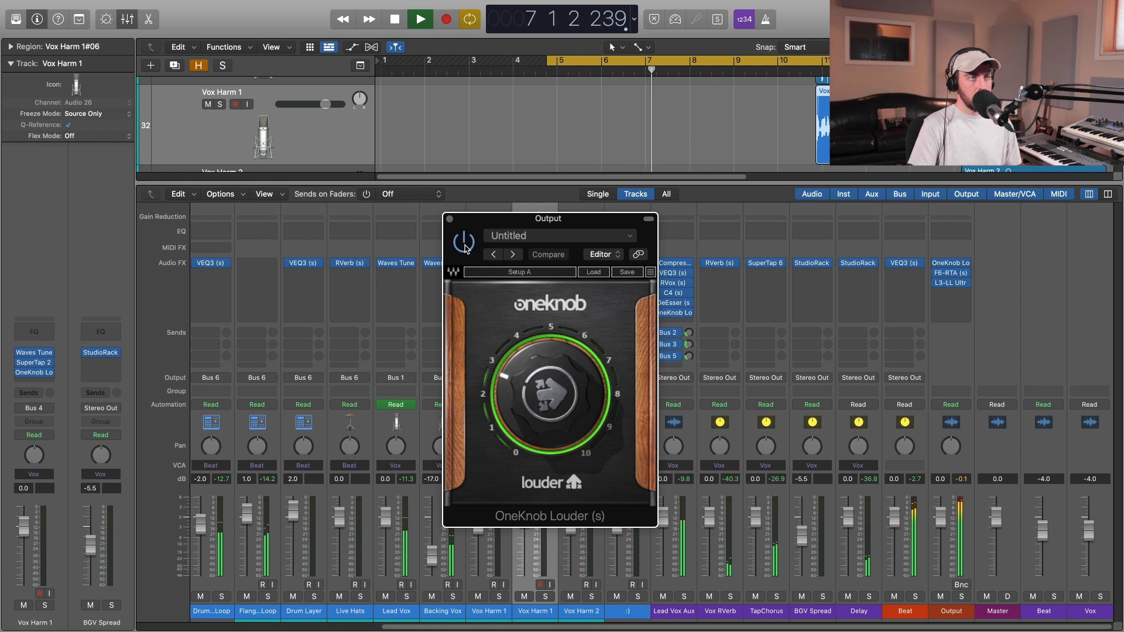